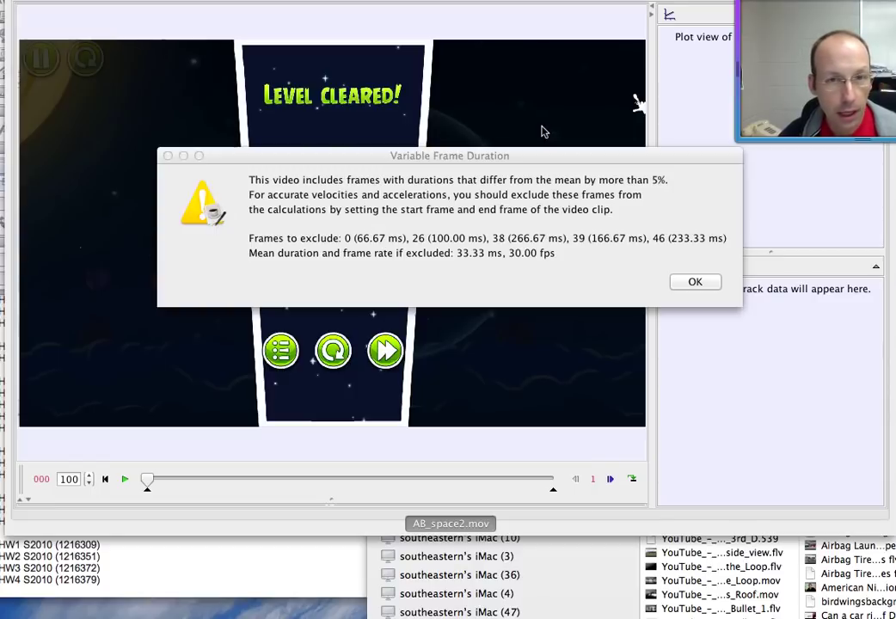
# - Position the Tracker window and dismiss the variable frame duration warning
pyautogui.moveTo(504, 0); pyautogui.dragTo(491, 2)
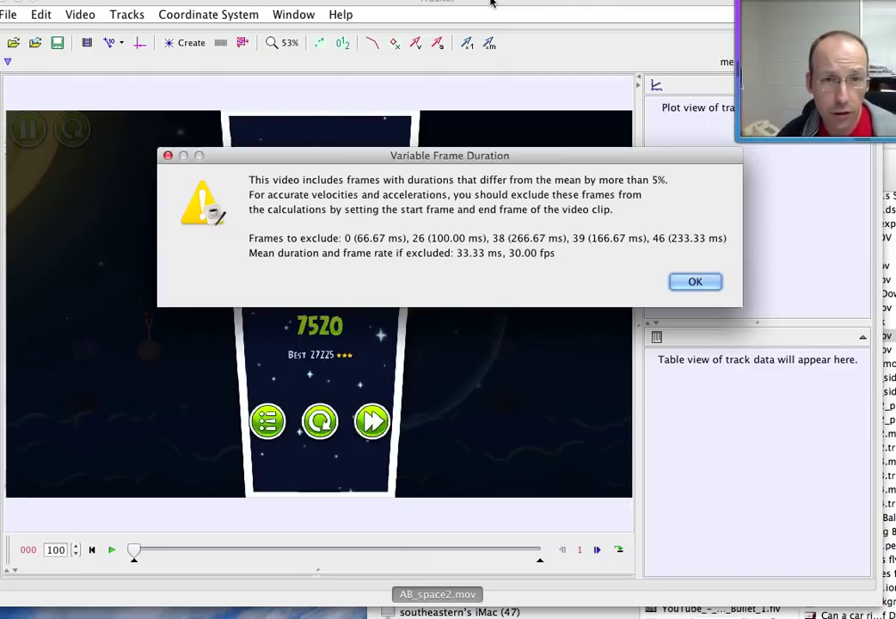
pyautogui.moveTo(490, 4); pyautogui.dragTo(494, 11)
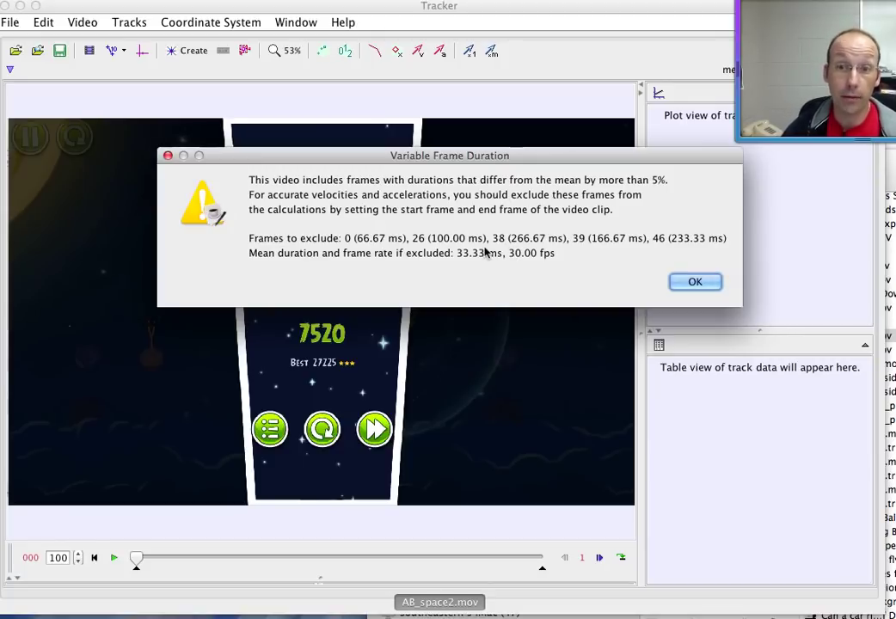
pyautogui.click(694, 283)
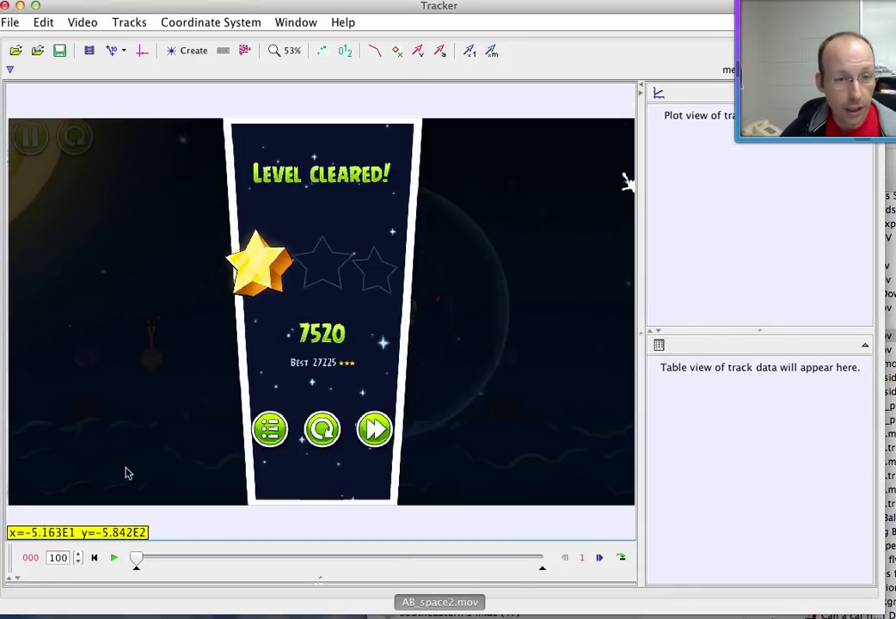
# - Advance the video to frame 190, with the bird still on the slingshot before launch
pyautogui.moveTo(136, 560); pyautogui.dragTo(183, 559)
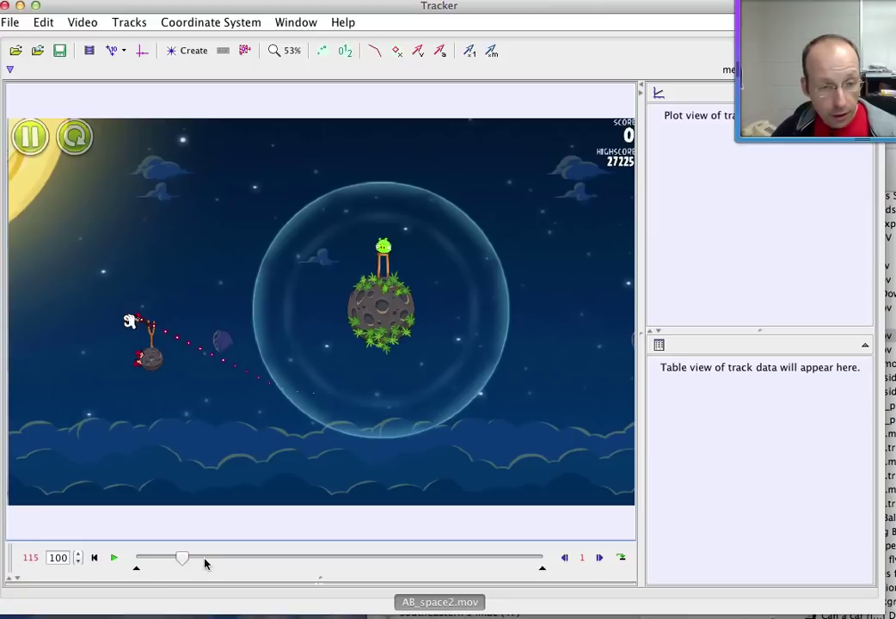
pyautogui.moveTo(182, 561); pyautogui.dragTo(212, 560)
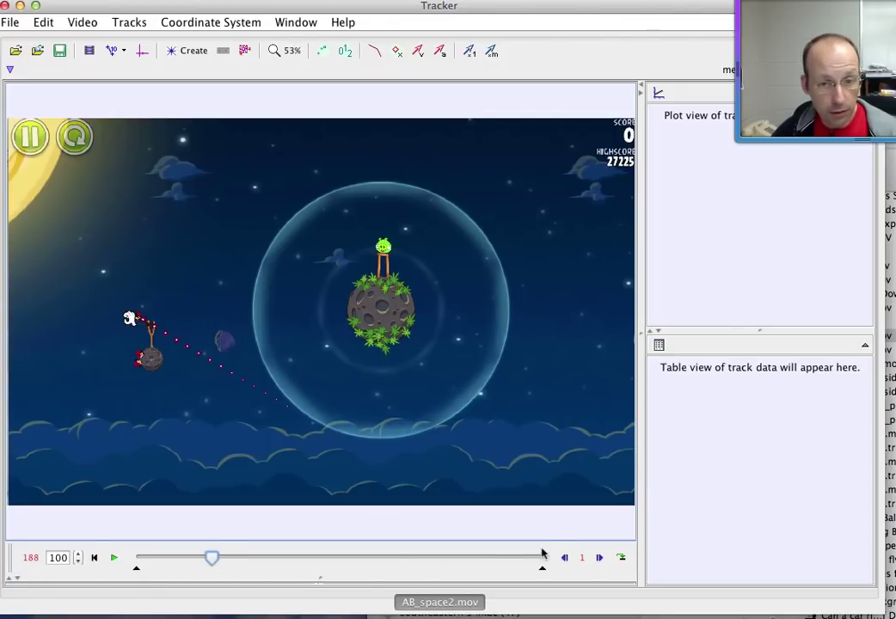
pyautogui.click(597, 558)
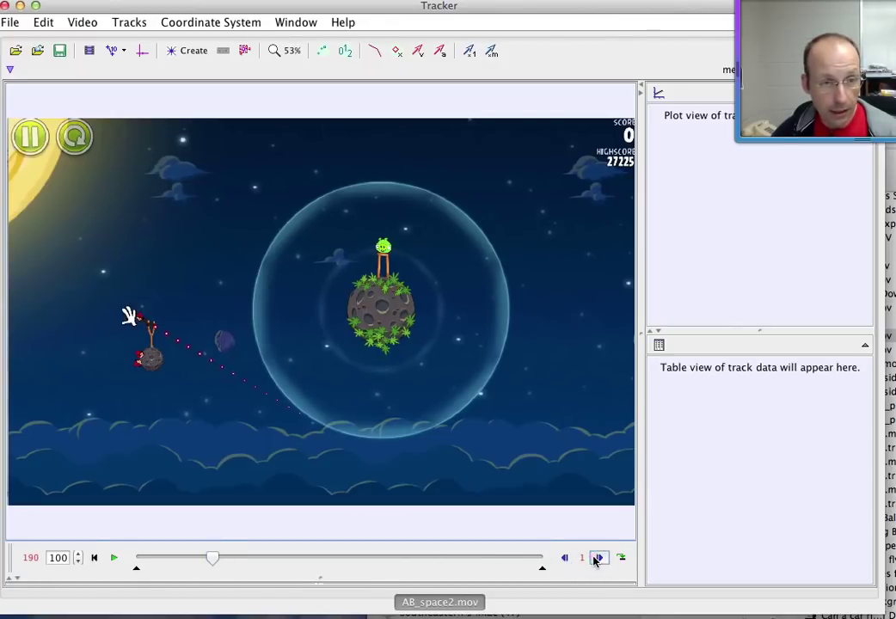
pyautogui.click(597, 558)
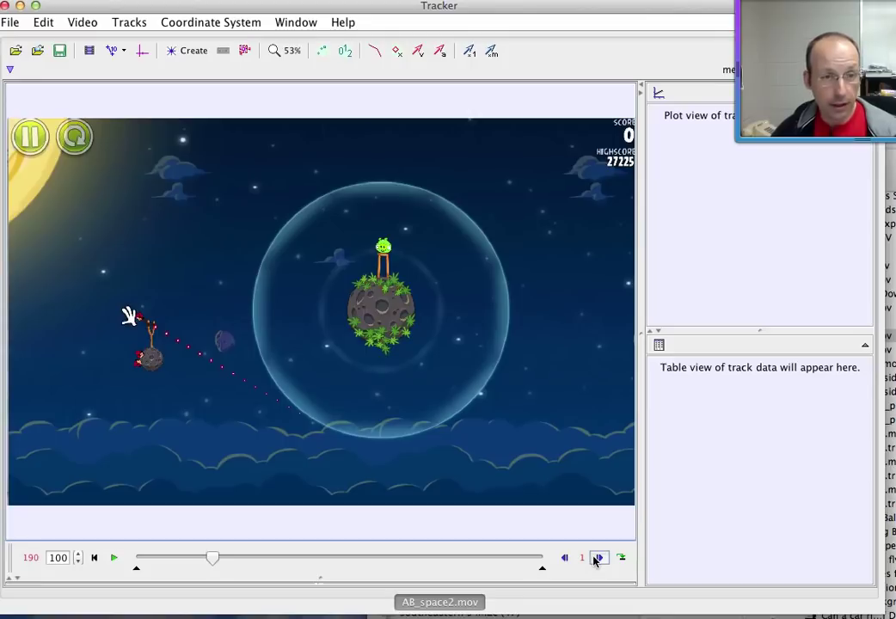
pyautogui.click(32, 560)
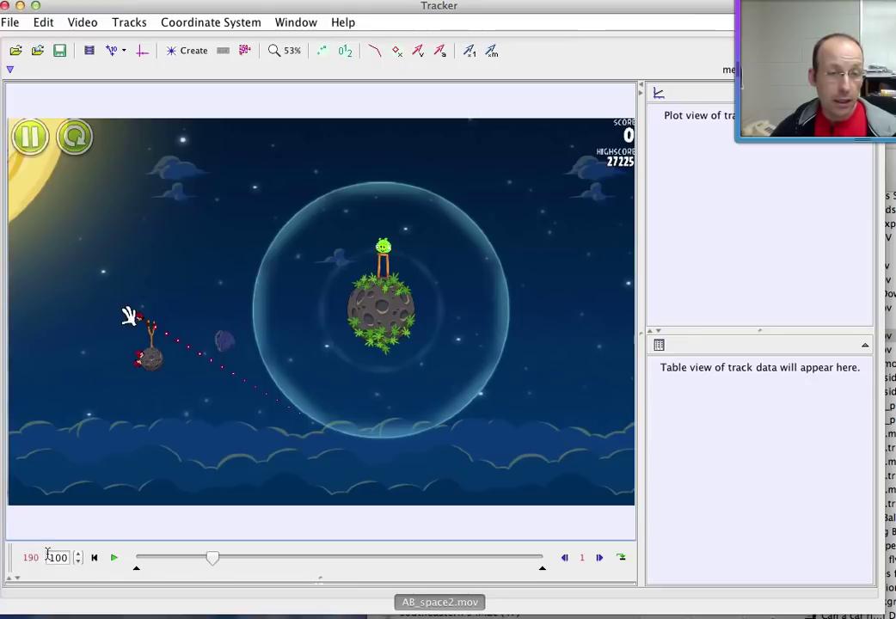
# - Set the clip's start frame to 190 and show the coordinate axes
pyautogui.click(89, 52)
pyautogui.click(243, 57)
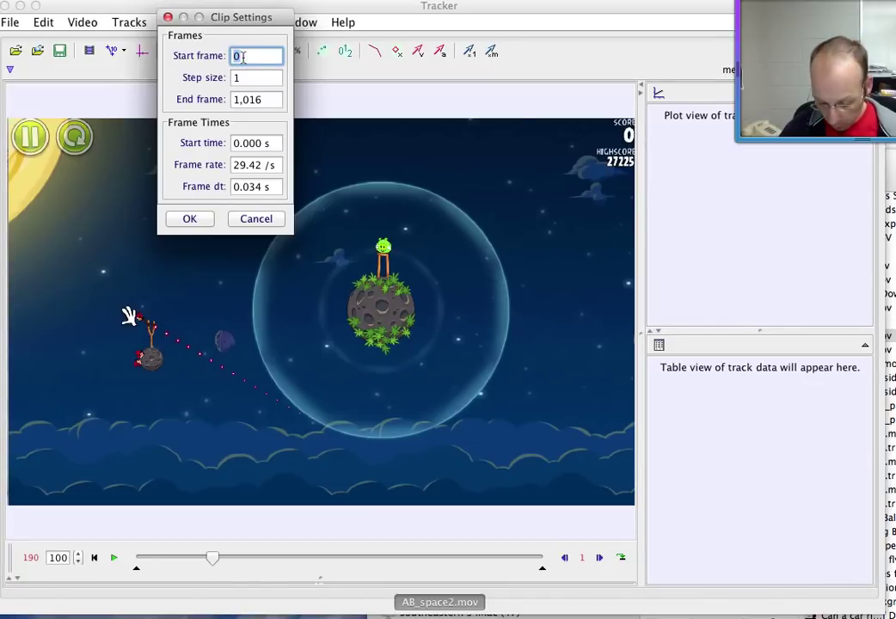
pyautogui.write('190')
pyautogui.click(188, 221)
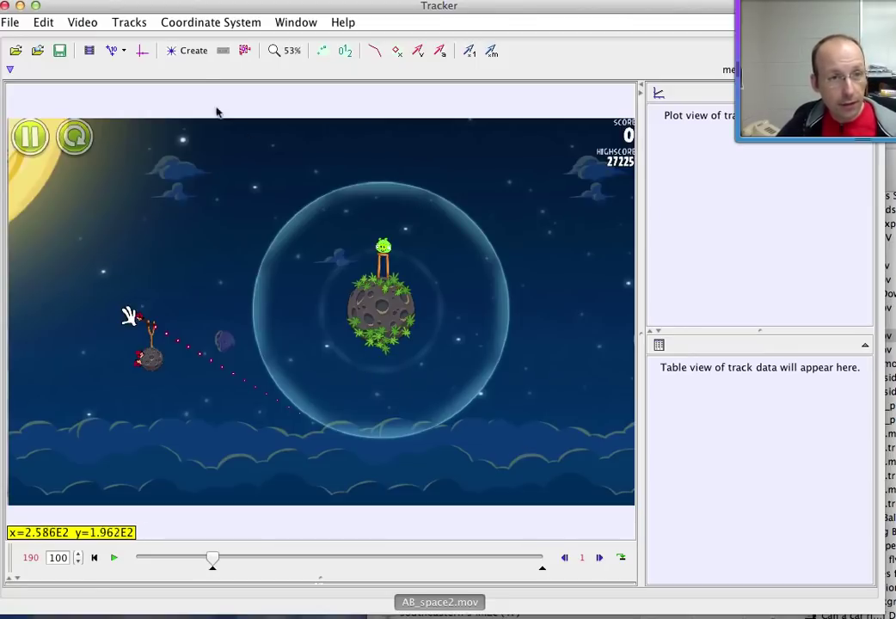
pyautogui.click(143, 52)
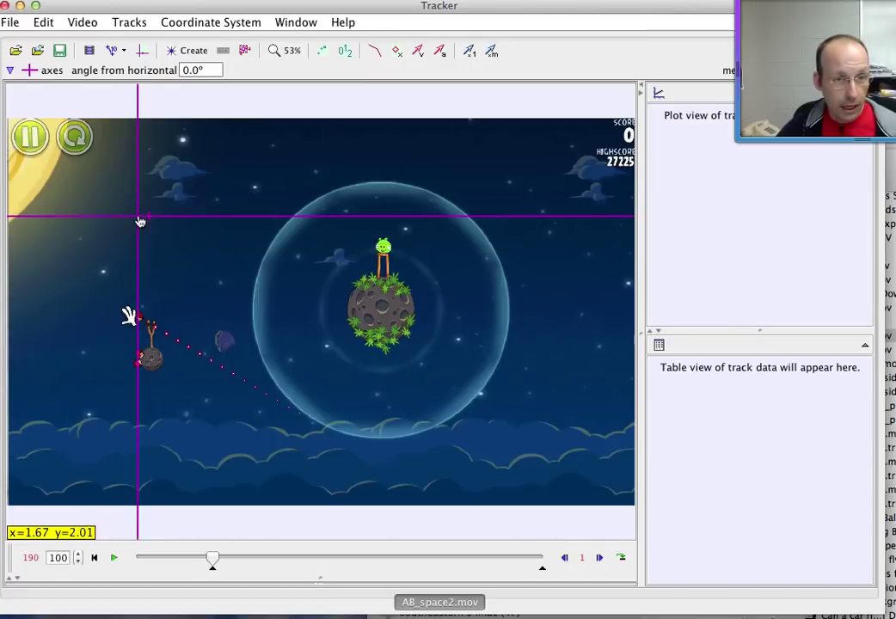
# - Move the axes origin onto the centre of the planet inside the bubble
pyautogui.moveTo(139, 219); pyautogui.dragTo(381, 317)
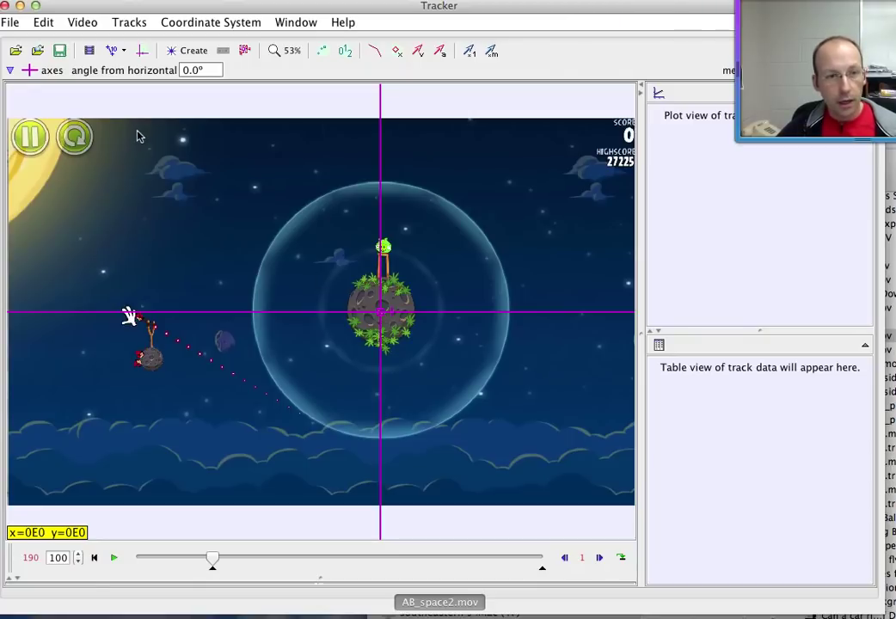
# - Add a new calibration stick and align its ends with the slingshot's base and top
pyautogui.click(125, 53)
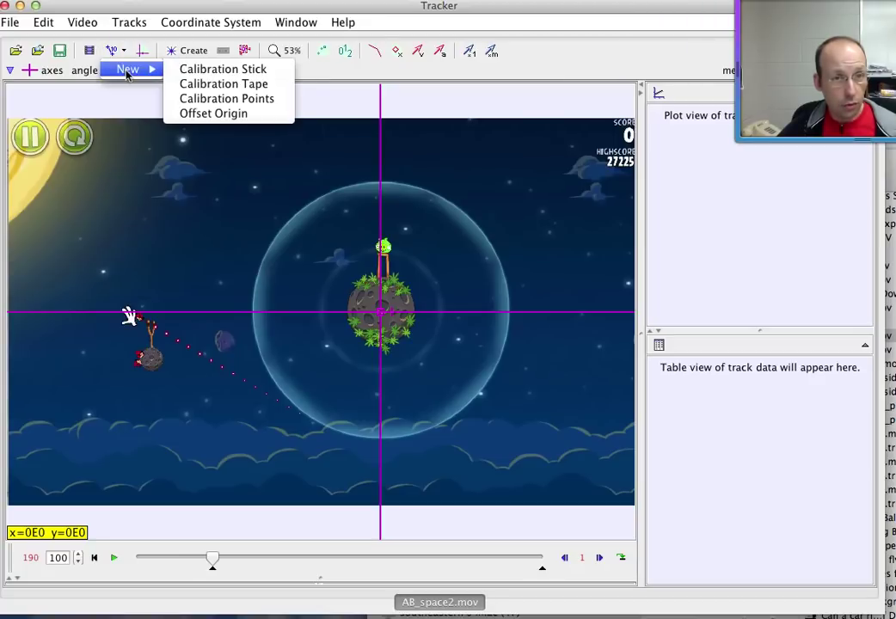
pyautogui.click(202, 69)
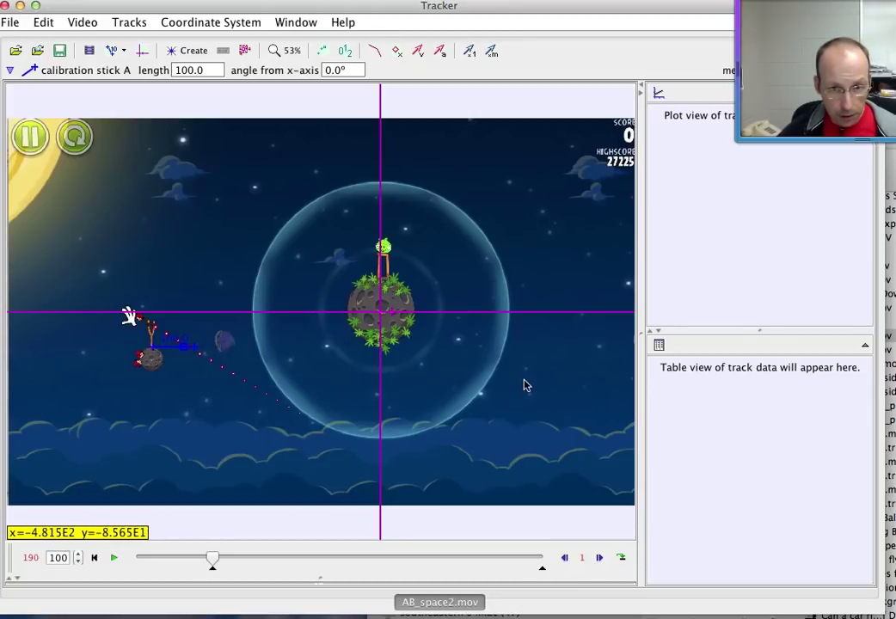
pyautogui.scroll(3, 519, 390)
pyautogui.scroll(-1, 519, 389)
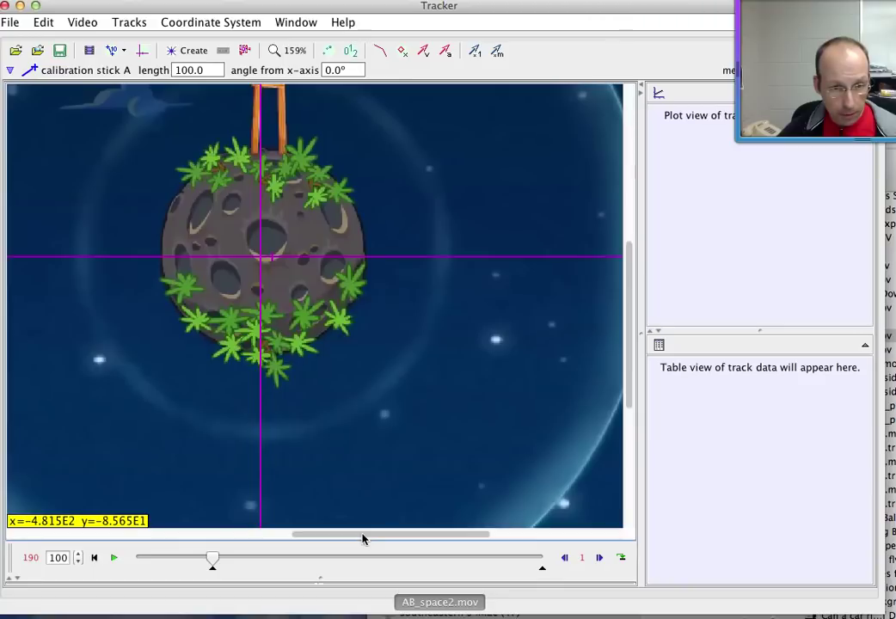
pyautogui.moveTo(362, 538); pyautogui.dragTo(157, 542)
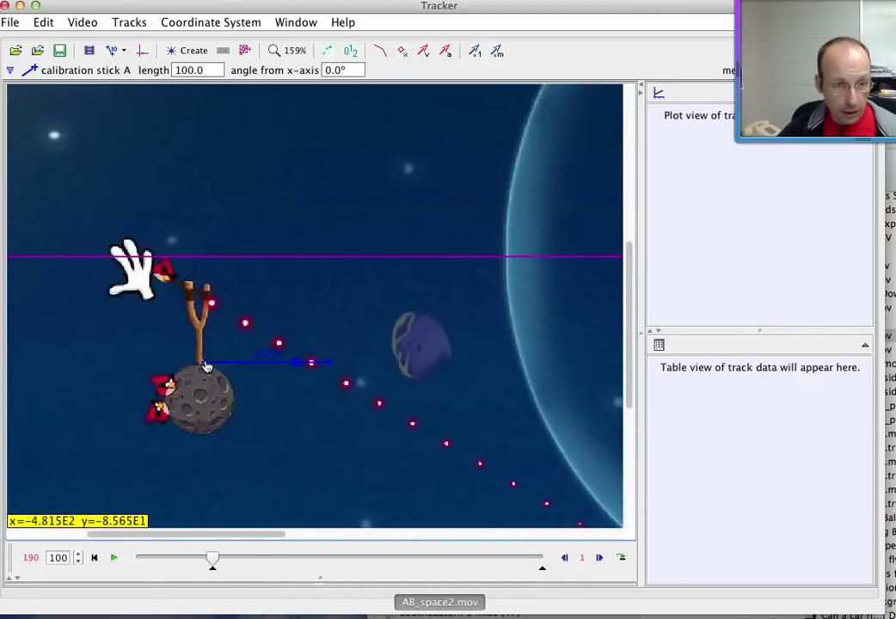
pyautogui.moveTo(206, 367); pyautogui.dragTo(200, 370)
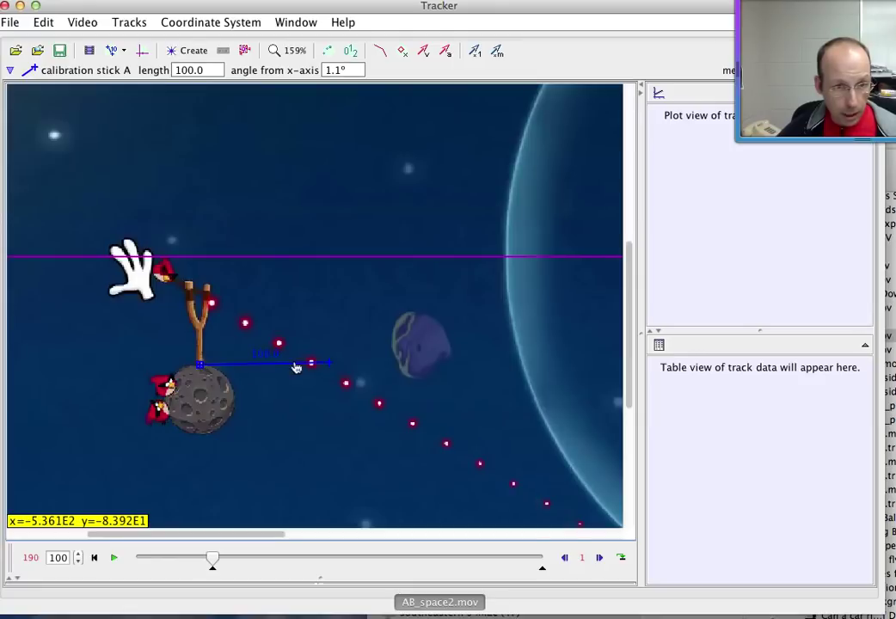
pyautogui.moveTo(331, 365); pyautogui.dragTo(202, 288)
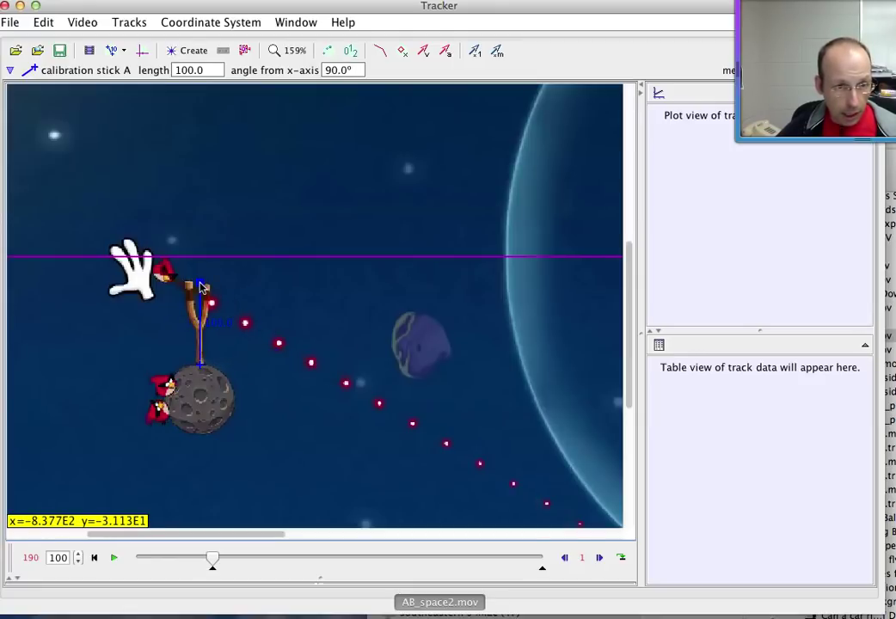
# - Set the calibration stick length to 4.9 and move it left of the slingshot
pyautogui.click(220, 324)
pyautogui.write('4')
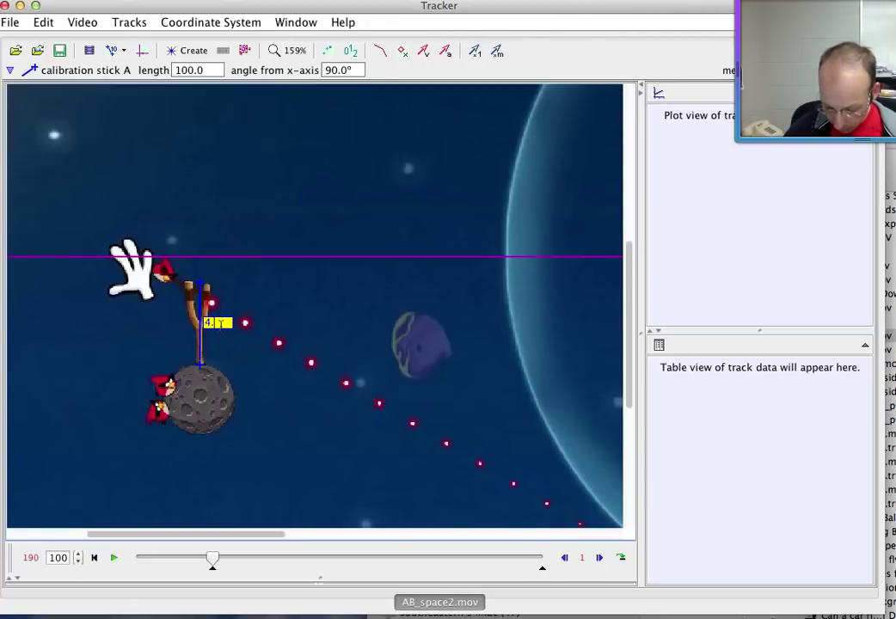
pyautogui.write('.9')
pyautogui.press('Return')
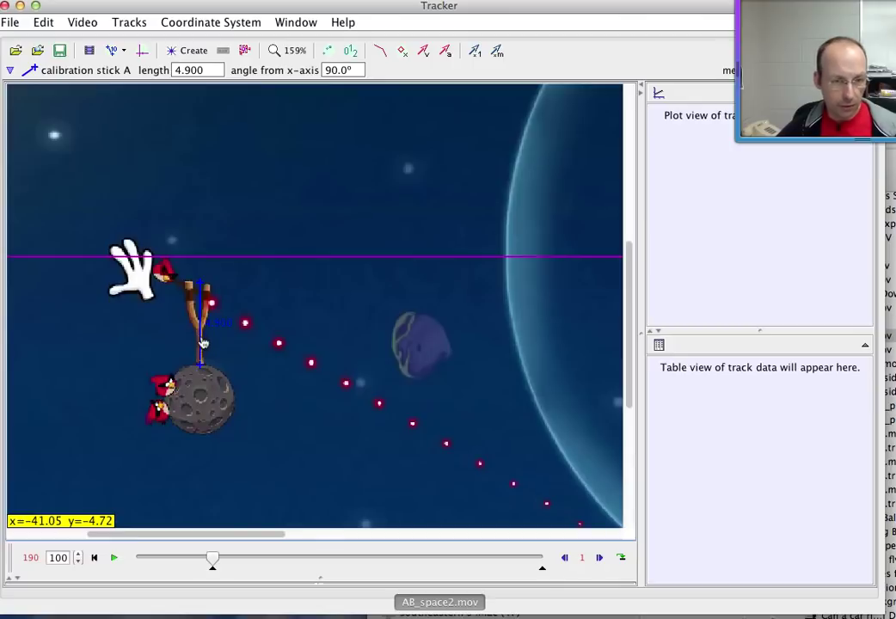
pyautogui.moveTo(201, 342); pyautogui.dragTo(71, 377)
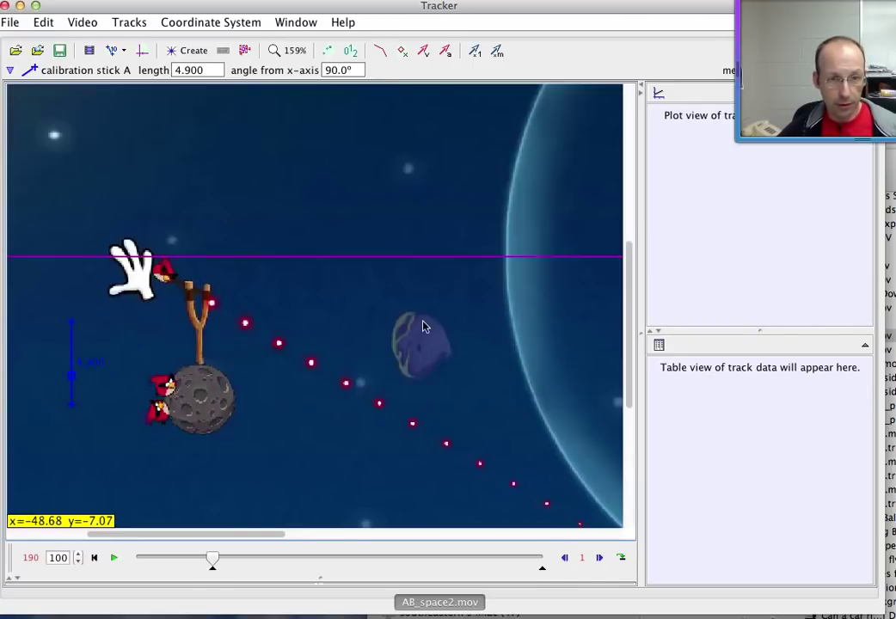
pyautogui.scroll(3, 422, 326)
pyautogui.scroll(-6, 422, 326)
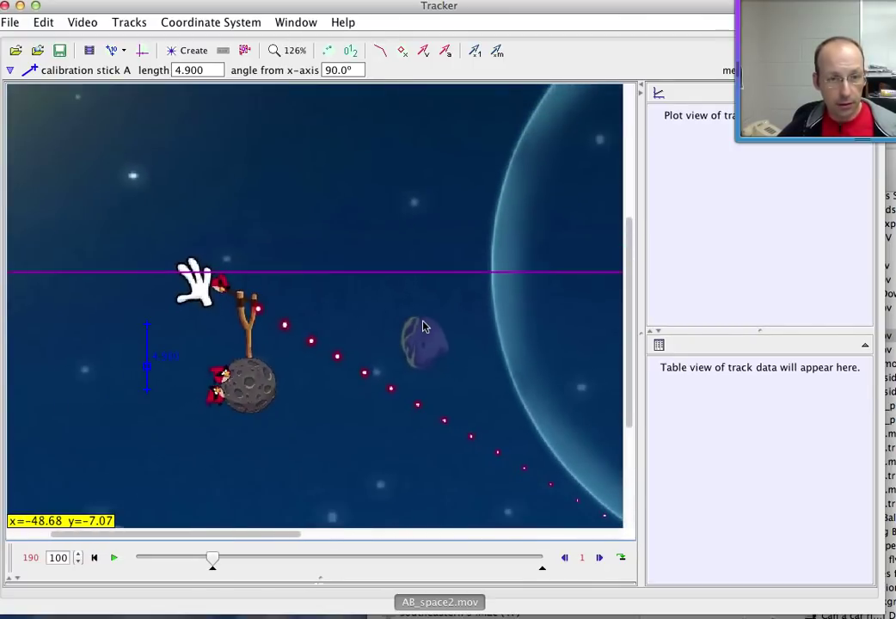
pyautogui.scroll(-3, 422, 326)
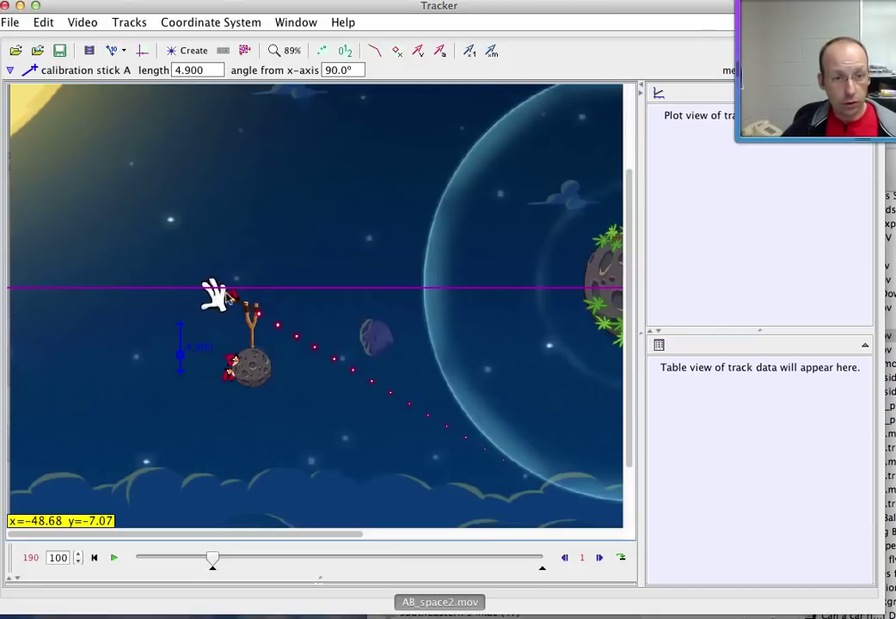
# - Create point mass A and mark the bird's first seven positions from frame 190
pyautogui.click(191, 51)
pyautogui.click(196, 68)
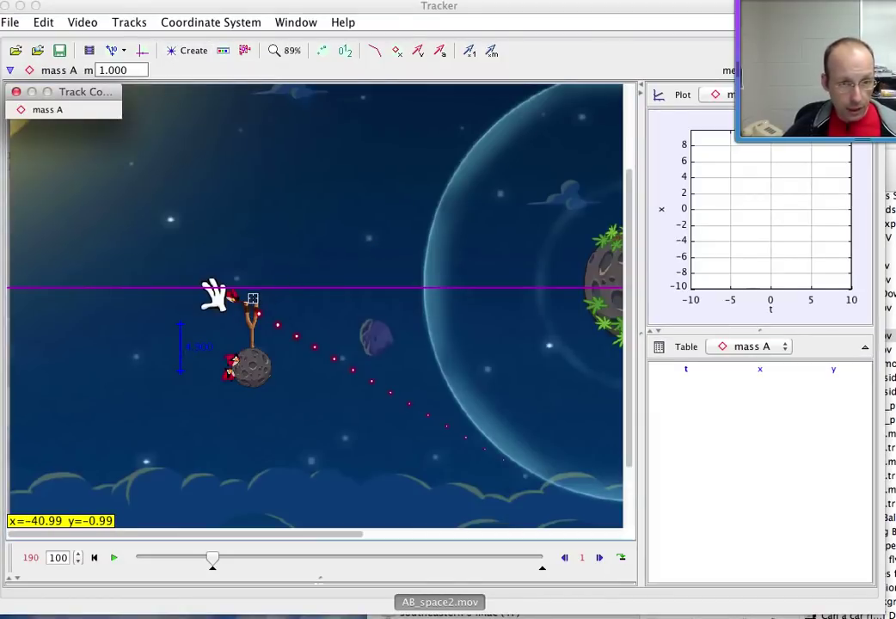
pyautogui.keyDown('shift'); pyautogui.click(234, 297); pyautogui.keyUp('shift')
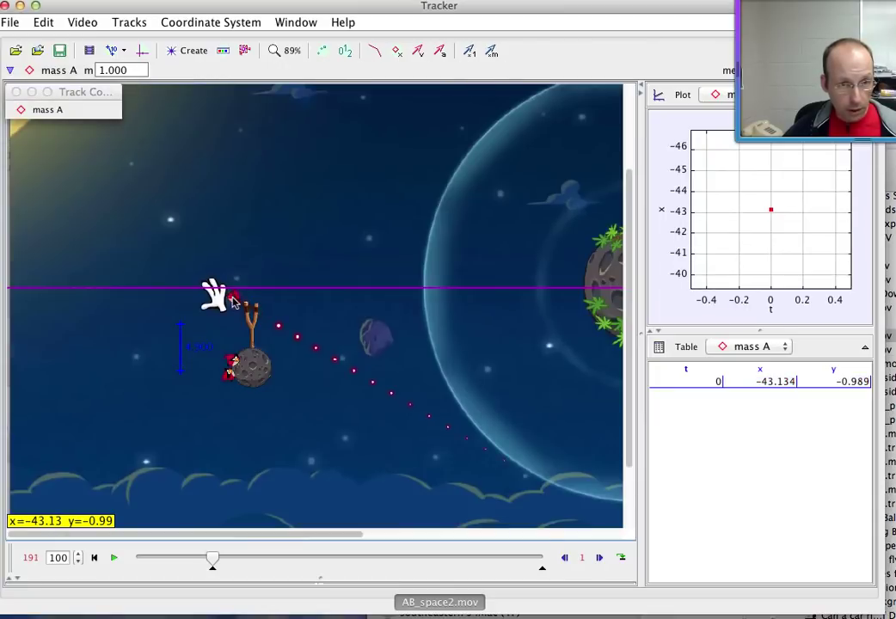
pyautogui.keyDown('shift'); pyautogui.click(235, 297); pyautogui.keyUp('shift')
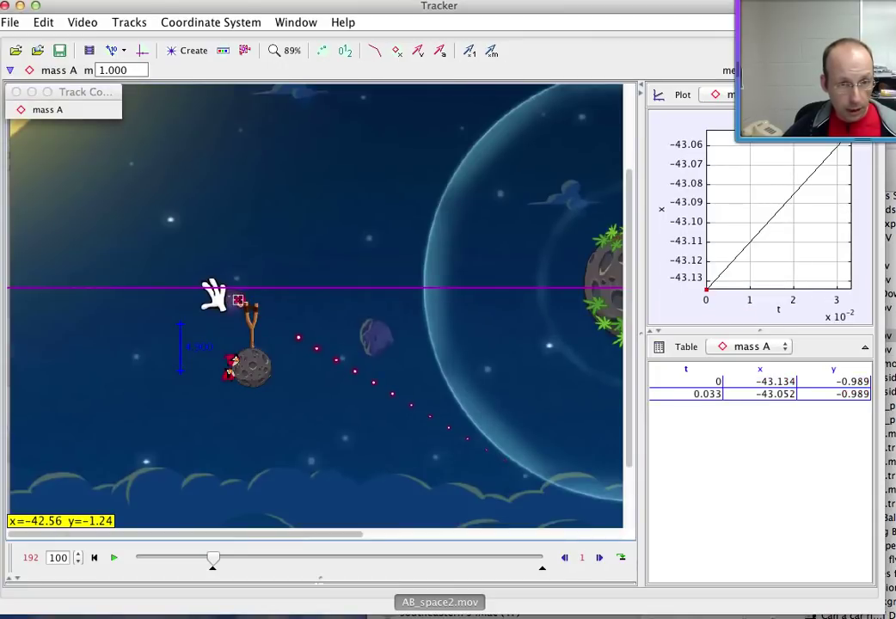
pyautogui.keyDown('shift'); pyautogui.click(241, 302); pyautogui.keyUp('shift')
pyautogui.keyDown('shift'); pyautogui.click(250, 307); pyautogui.keyUp('shift')
pyautogui.keyDown('shift'); pyautogui.click(259, 311); pyautogui.keyUp('shift')
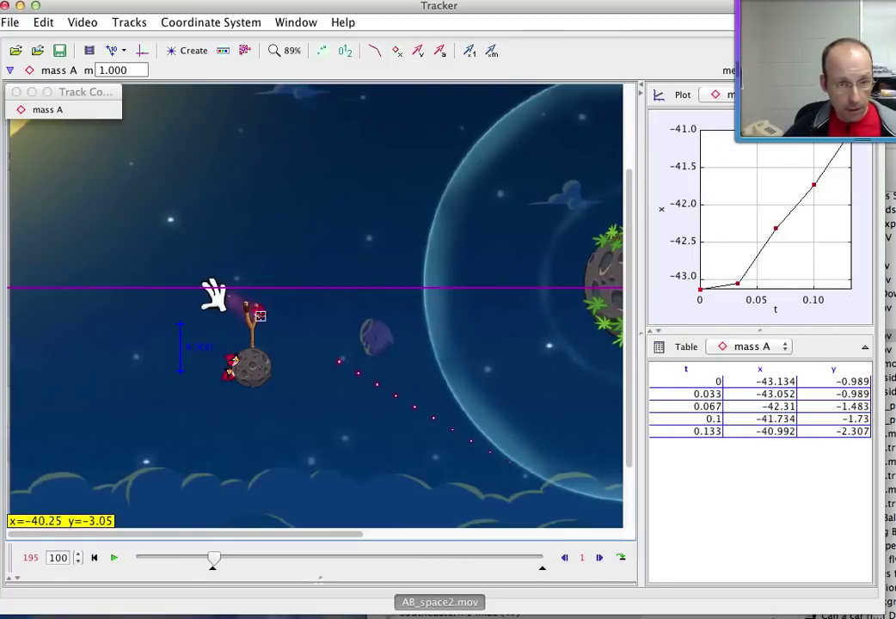
pyautogui.keyDown('shift'); pyautogui.click(262, 315); pyautogui.keyUp('shift')
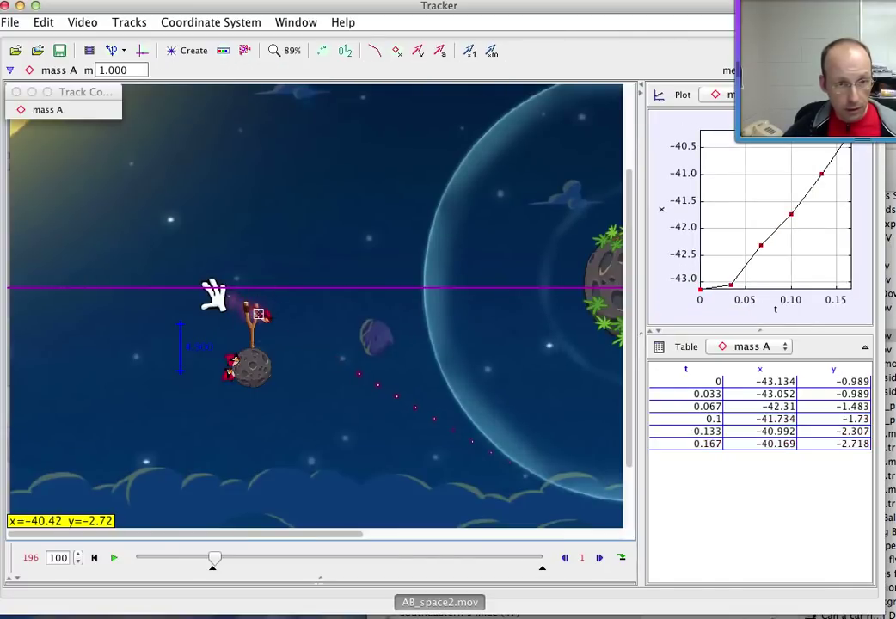
pyautogui.keyDown('shift'); pyautogui.click(267, 320); pyautogui.keyUp('shift')
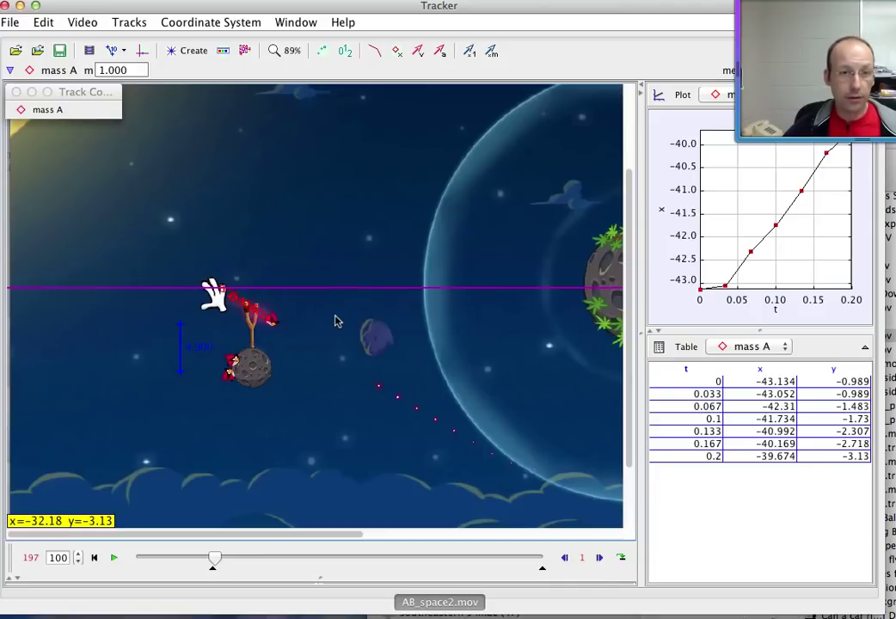
# - Open the Autotracker for mass A and use the red bird as its template
pyautogui.click(47, 110)
pyautogui.click(57, 245)
pyautogui.moveTo(629, 2); pyautogui.dragTo(781, 175)
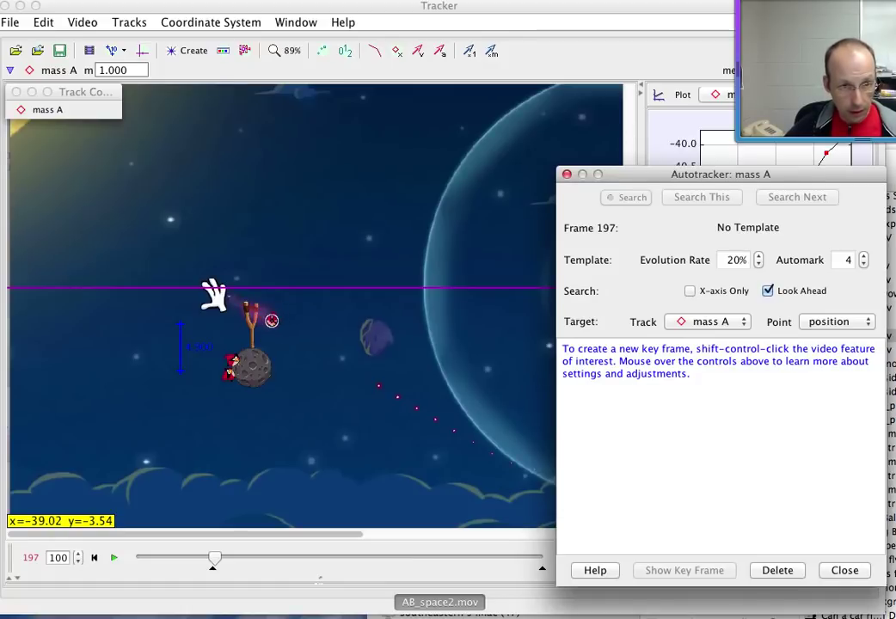
pyautogui.keyDown('ctrl'); pyautogui.keyDown('shift'); pyautogui.click(272, 320); pyautogui.keyUp('shift'); pyautogui.keyUp('ctrl')
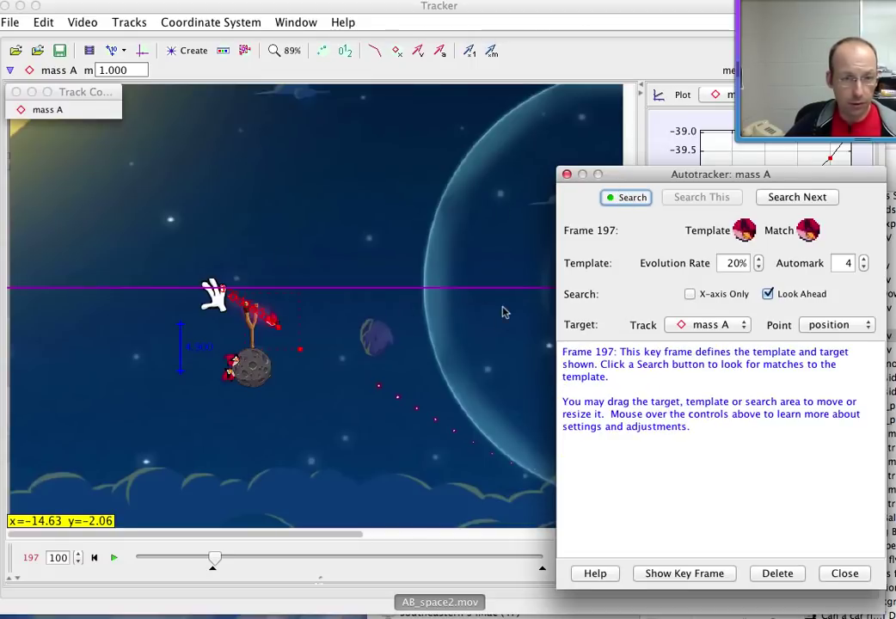
# - Autotrack the bird frame by frame toward the planet up to frame 233
pyautogui.click(808, 199)
pyautogui.click(808, 198)
pyautogui.click(807, 199)
pyautogui.click(806, 199)
pyautogui.click(807, 200)
pyautogui.click(807, 200)
pyautogui.click(807, 199)
pyautogui.click(807, 199)
pyautogui.click(806, 200)
pyautogui.click(806, 199)
pyautogui.click(807, 200)
pyautogui.click(807, 199)
pyautogui.click(807, 199)
pyautogui.click(806, 199)
pyautogui.click(806, 199)
pyautogui.click(806, 199)
pyautogui.click(807, 199)
pyautogui.click(806, 200)
pyautogui.click(806, 200)
pyautogui.click(807, 199)
pyautogui.moveTo(784, 175); pyautogui.dragTo(186, 105)
pyautogui.click(205, 128)
pyautogui.click(205, 127)
pyautogui.click(205, 128)
pyautogui.click(204, 127)
pyautogui.click(205, 127)
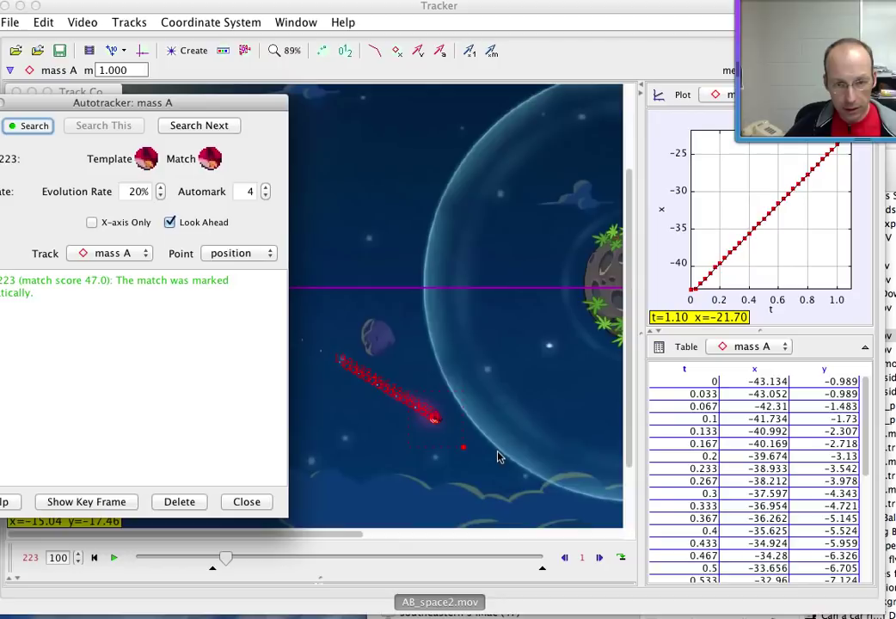
pyautogui.click(196, 126)
pyautogui.click(196, 126)
pyautogui.click(196, 126)
pyautogui.click(195, 127)
pyautogui.click(195, 127)
pyautogui.click(195, 127)
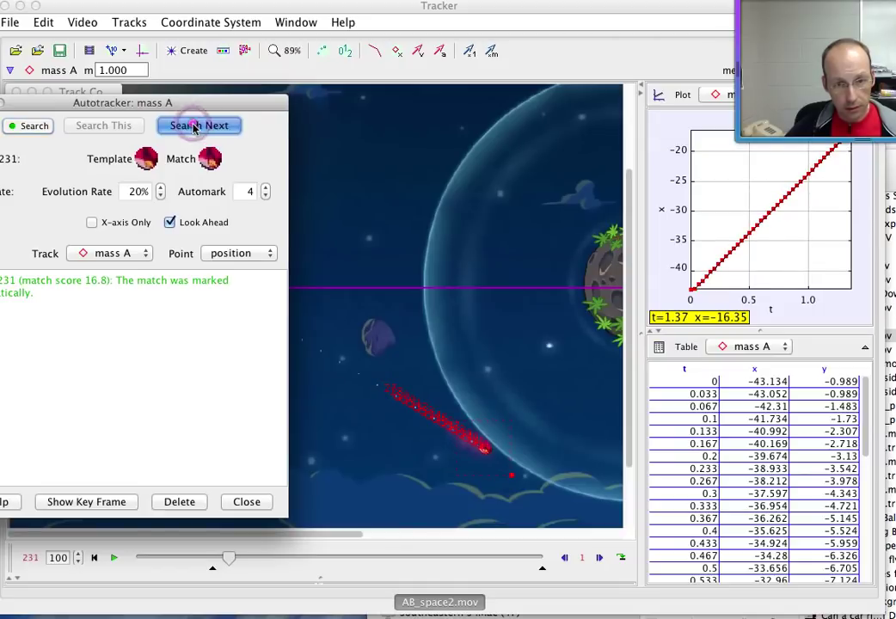
pyautogui.click(195, 126)
pyautogui.click(194, 126)
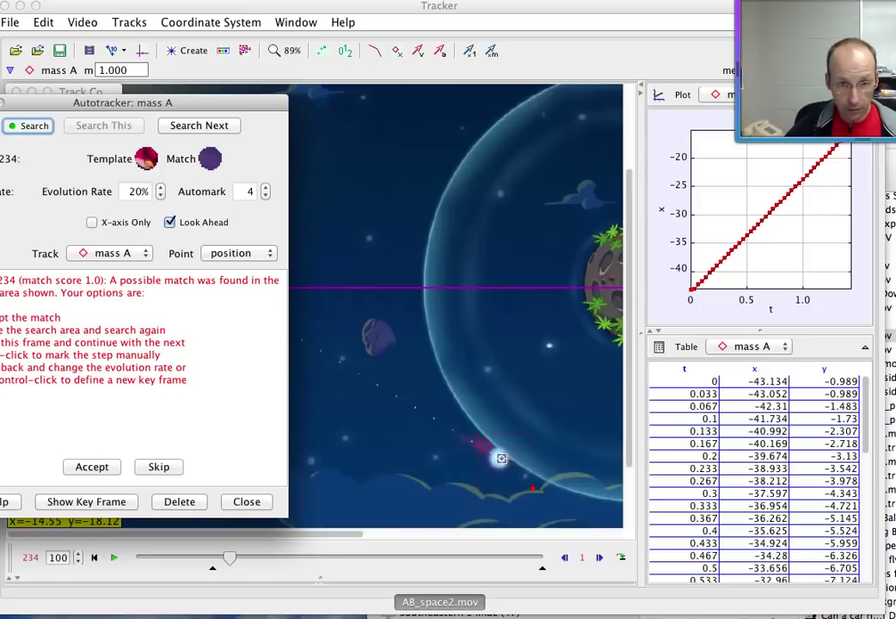
# - Mark the bird's position by hand in frames 234 through 241
pyautogui.keyDown('ctrl'); pyautogui.click(501, 459); pyautogui.keyUp('ctrl')
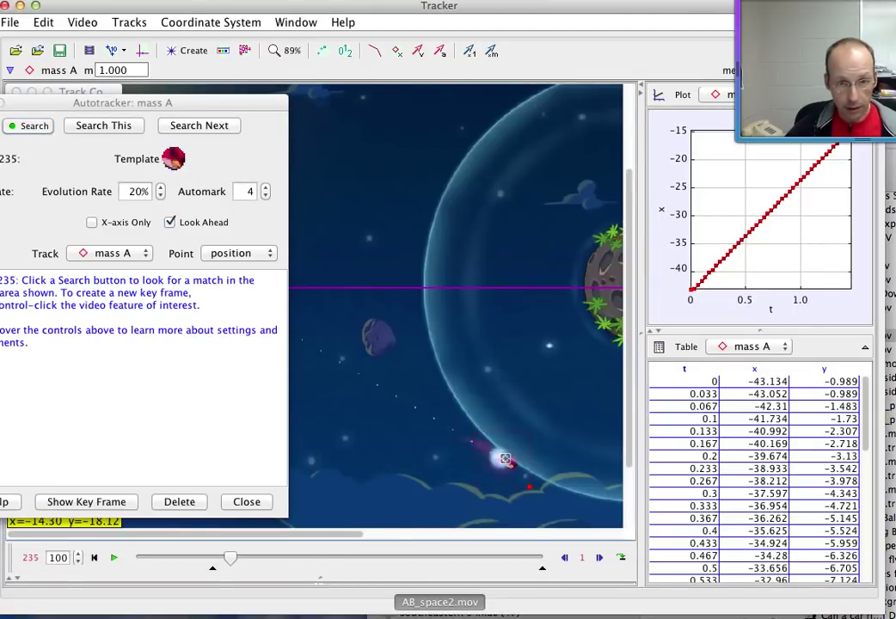
pyautogui.keyDown('ctrl'); pyautogui.click(509, 463); pyautogui.keyUp('ctrl')
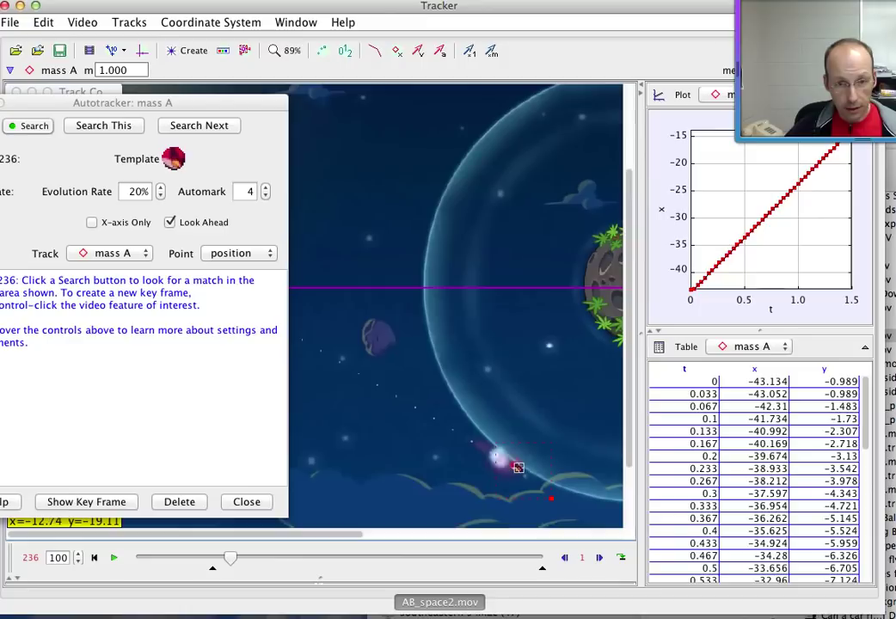
pyautogui.keyDown('ctrl'); pyautogui.click(520, 473); pyautogui.keyUp('ctrl')
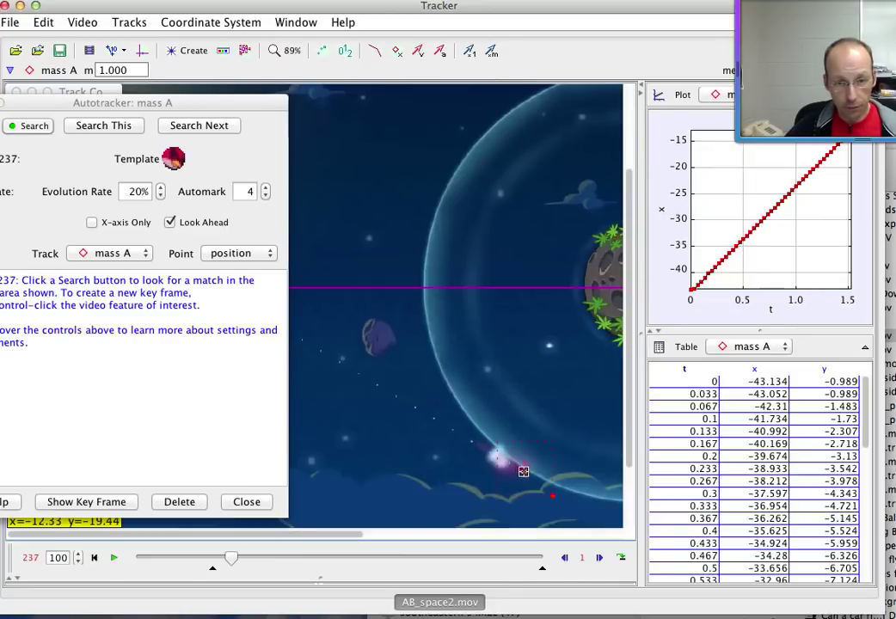
pyautogui.keyDown('ctrl'); pyautogui.click(523, 470); pyautogui.keyUp('ctrl')
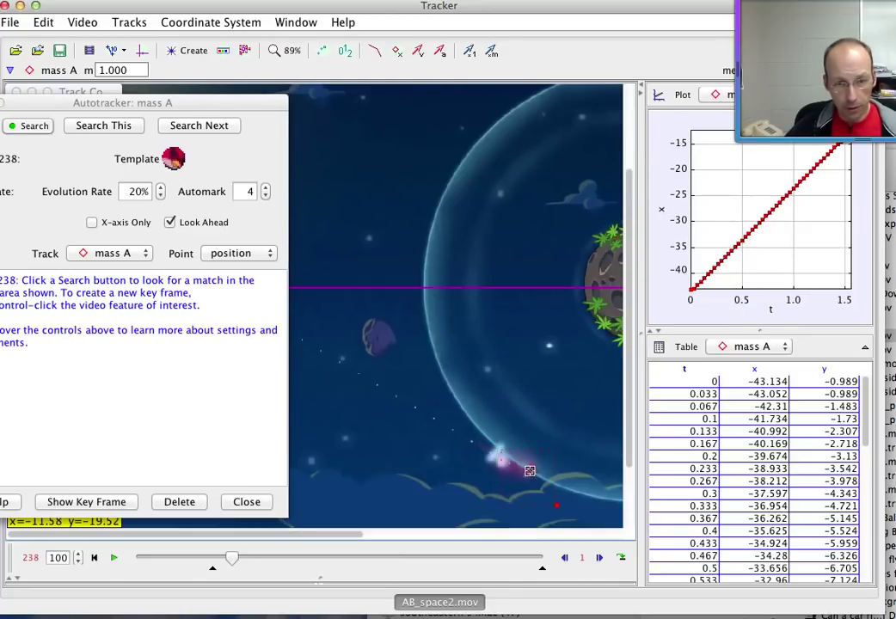
pyautogui.keyDown('ctrl'); pyautogui.click(530, 476); pyautogui.keyUp('ctrl')
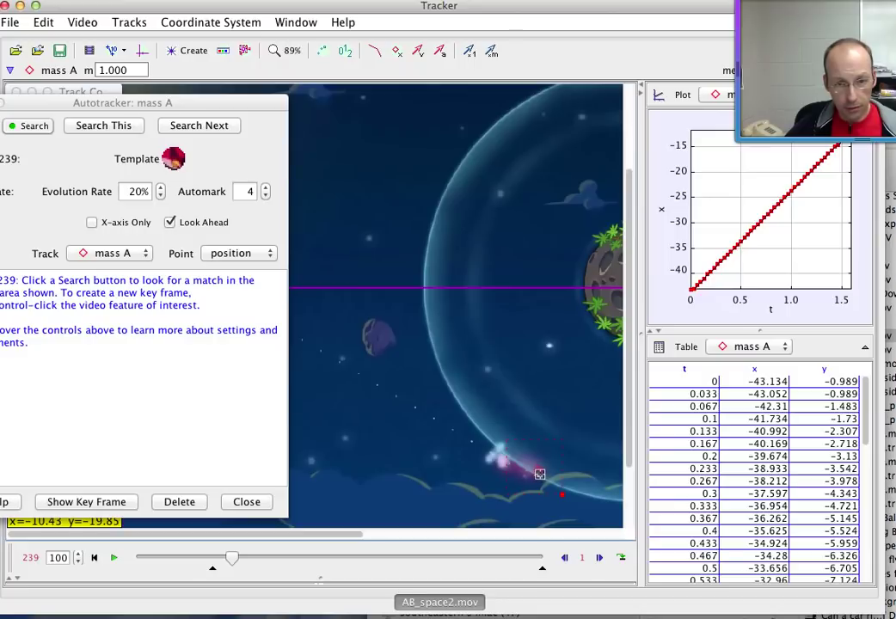
pyautogui.keyDown('ctrl'); pyautogui.click(537, 475); pyautogui.keyUp('ctrl')
pyautogui.moveTo(306, 536); pyautogui.dragTo(373, 534)
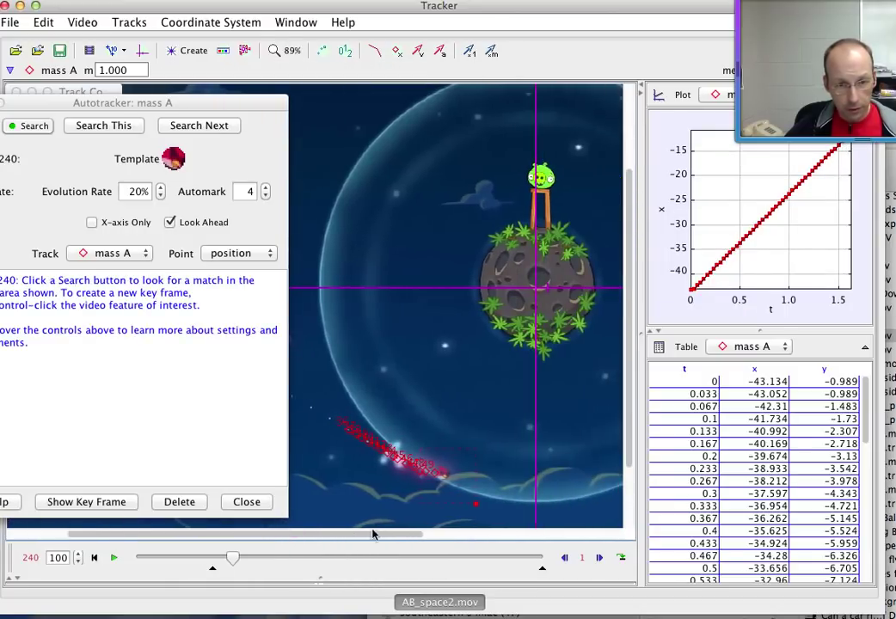
pyautogui.keyDown('ctrl'); pyautogui.click(445, 479); pyautogui.keyUp('ctrl')
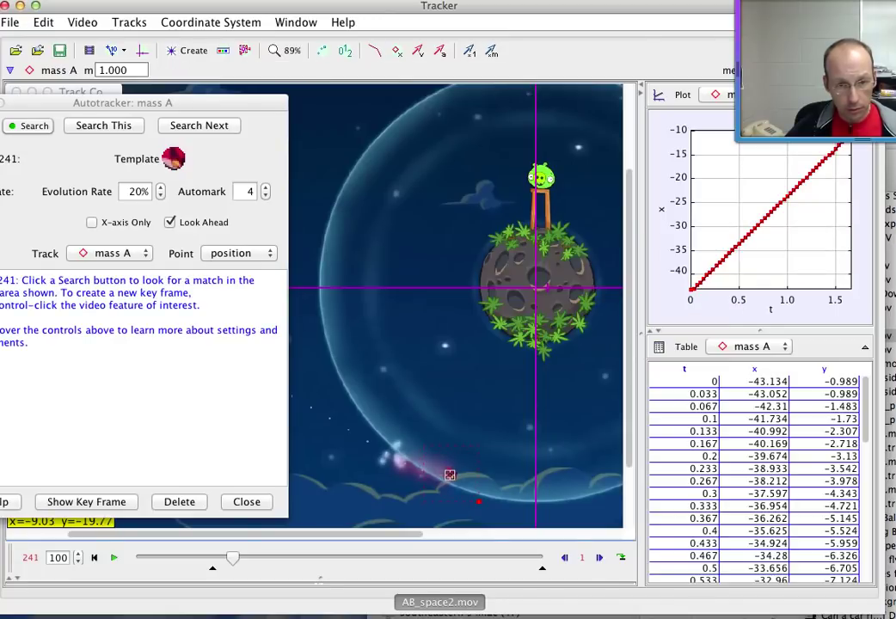
pyautogui.keyDown('ctrl'); pyautogui.click(450, 476); pyautogui.keyUp('ctrl')
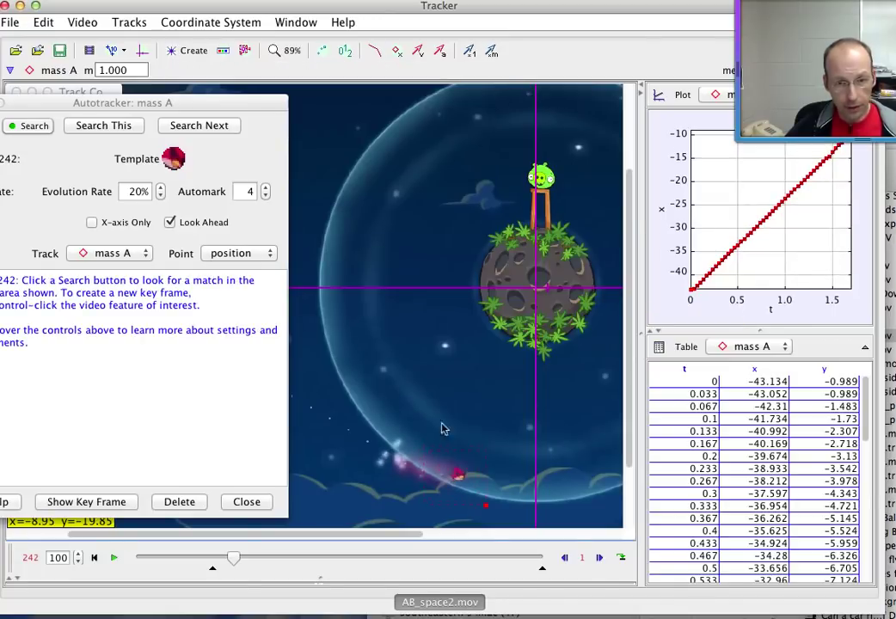
# - Mark the bird's remaining positions from frame 243 to 249, ending near x = 0
pyautogui.click(212, 132)
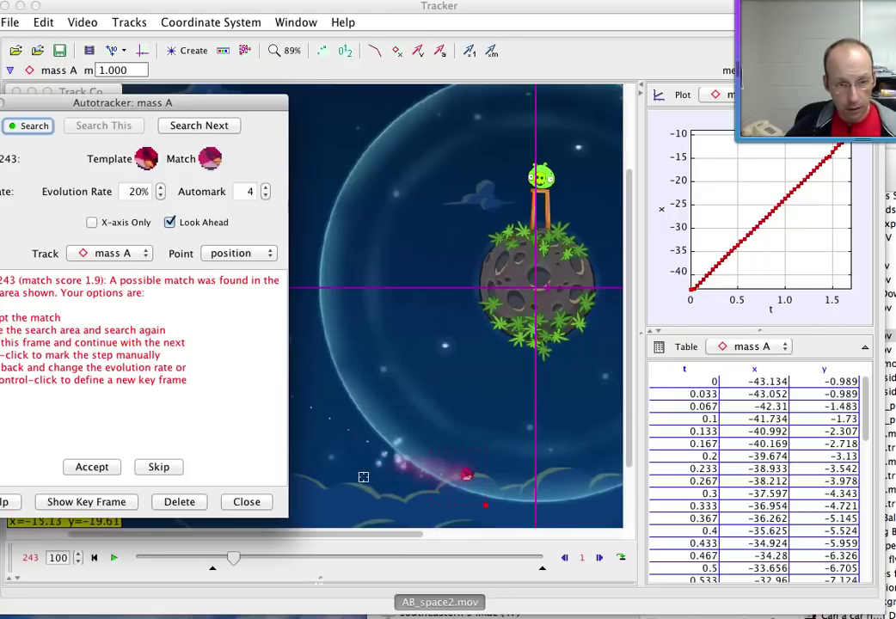
pyautogui.click(245, 502)
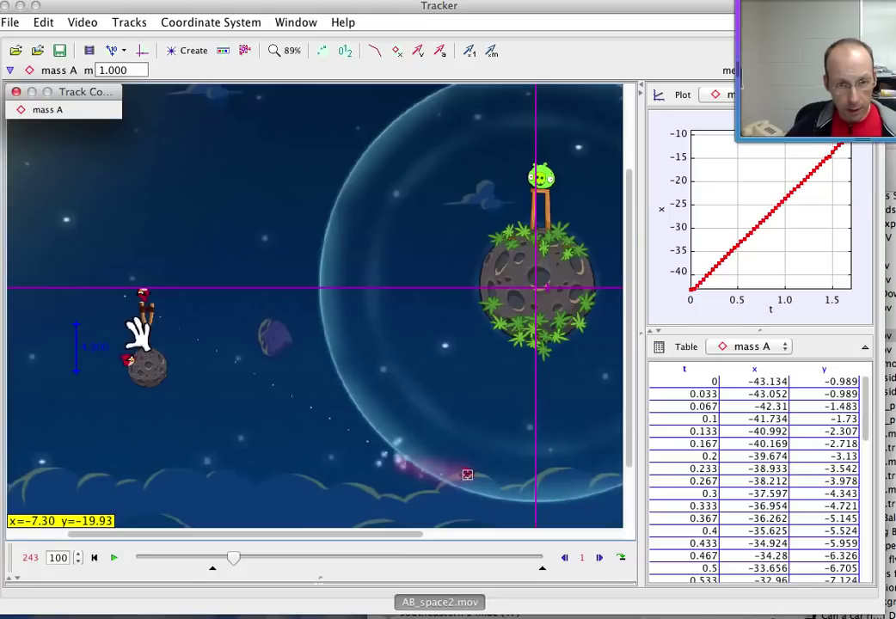
pyautogui.keyDown('shift'); pyautogui.click(467, 475); pyautogui.keyUp('shift')
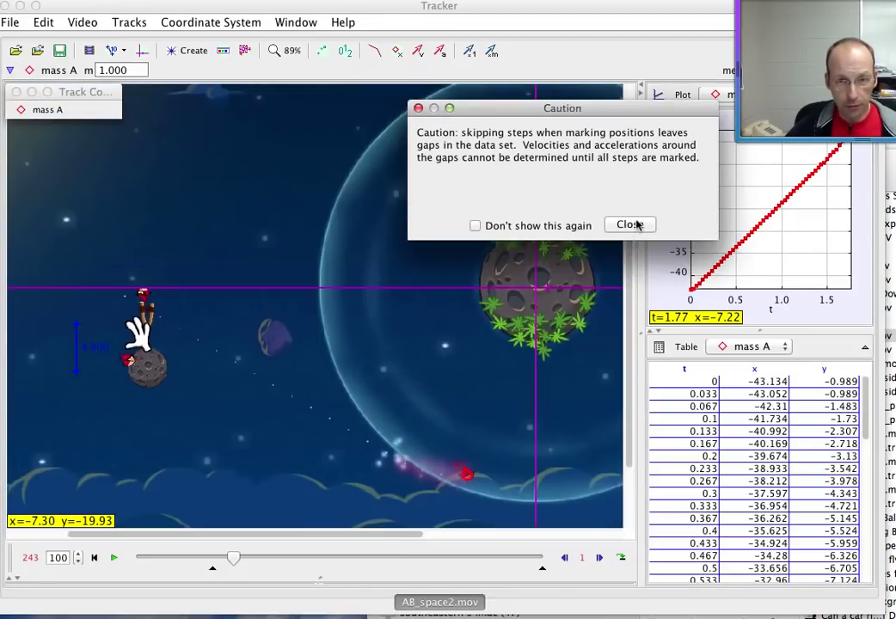
pyautogui.click(634, 224)
pyautogui.keyDown('shift'); pyautogui.click(475, 473); pyautogui.keyUp('shift')
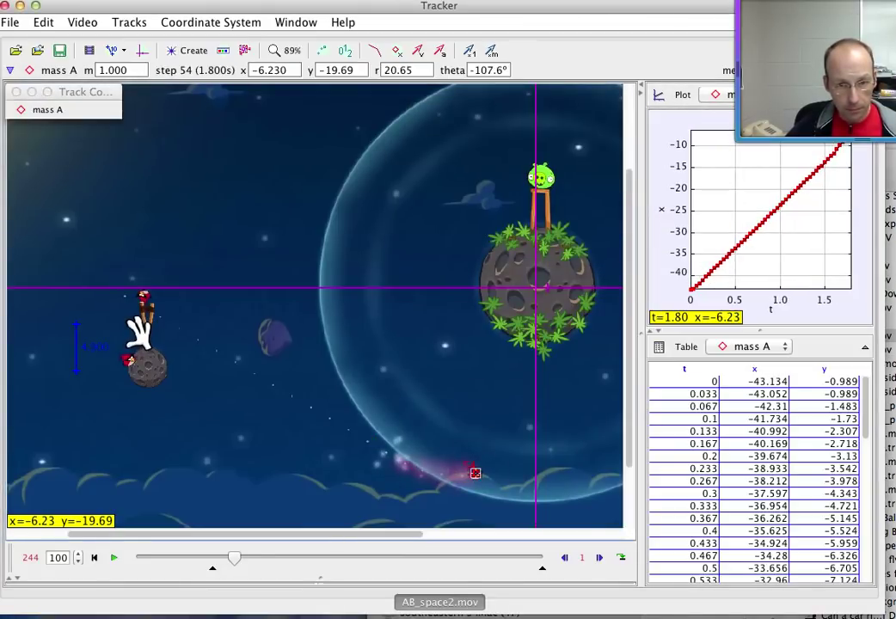
pyautogui.keyDown('shift'); pyautogui.click(485, 475); pyautogui.keyUp('shift')
pyautogui.keyDown('shift'); pyautogui.click(498, 472); pyautogui.keyUp('shift')
pyautogui.keyDown('shift'); pyautogui.click(502, 471); pyautogui.keyUp('shift')
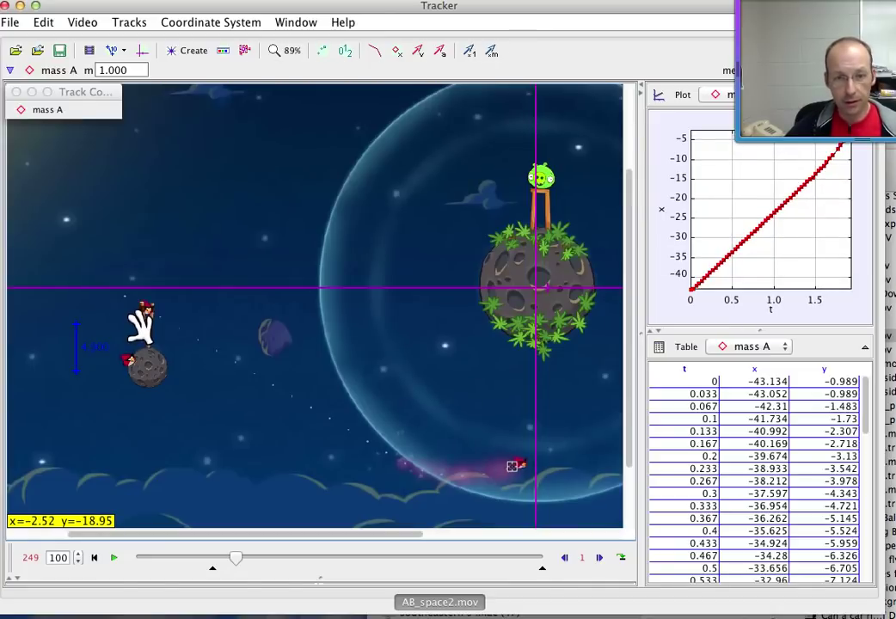
pyautogui.keyDown('shift'); pyautogui.click(521, 467); pyautogui.keyUp('shift')
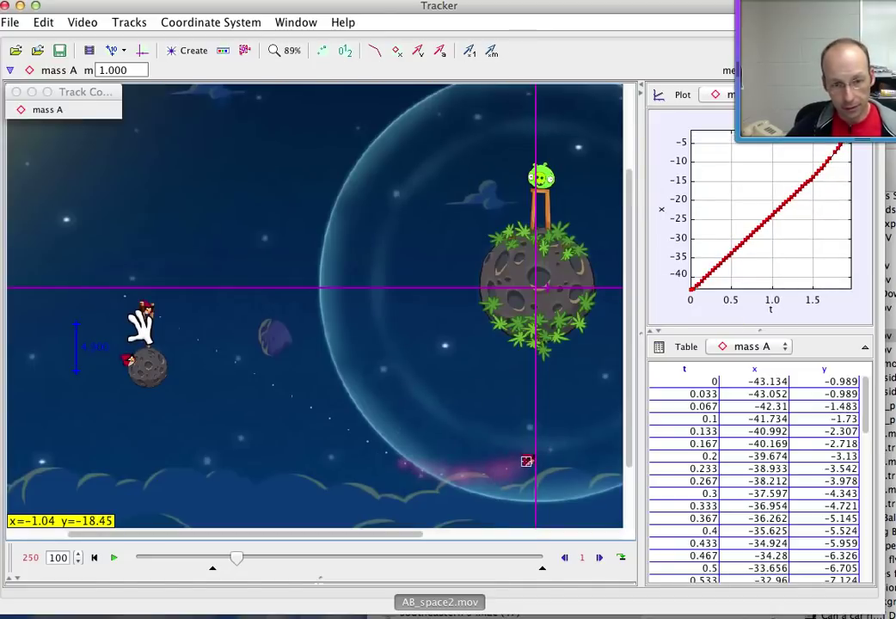
pyautogui.keyDown('shift'); pyautogui.click(527, 464); pyautogui.keyUp('shift')
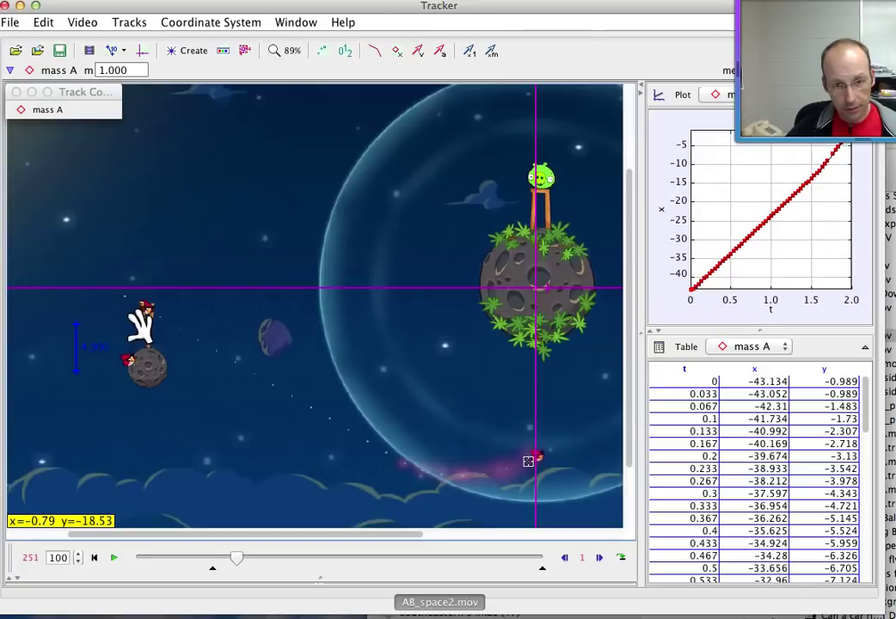
pyautogui.keyDown('shift'); pyautogui.click(541, 458); pyautogui.keyUp('shift')
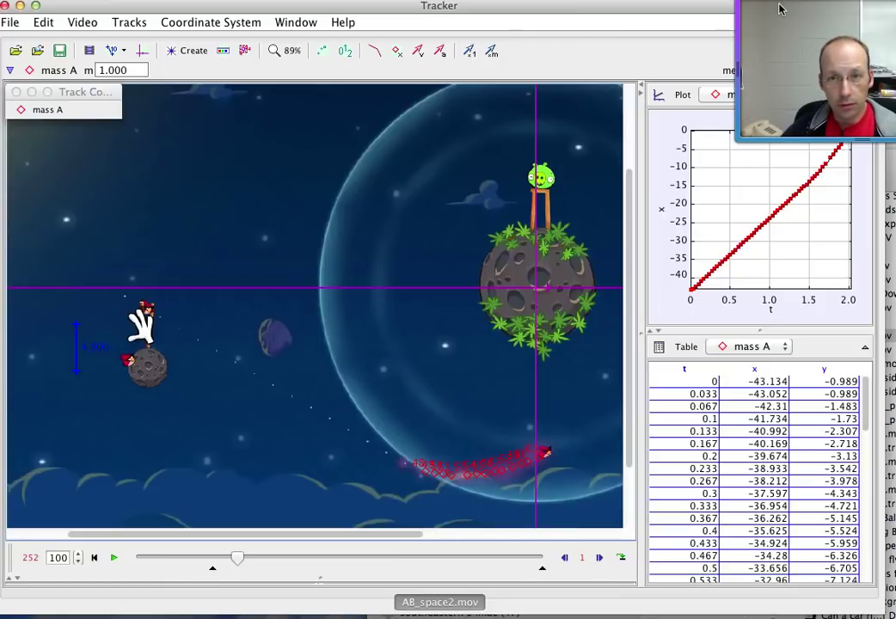
pyautogui.moveTo(779, 9); pyautogui.dragTo(779, 488)
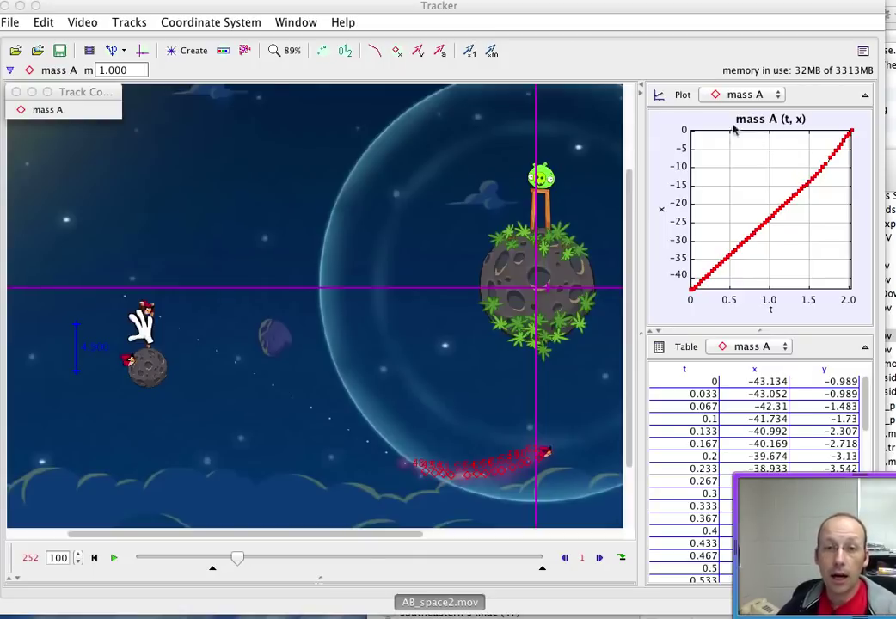
pyautogui.click(662, 208)
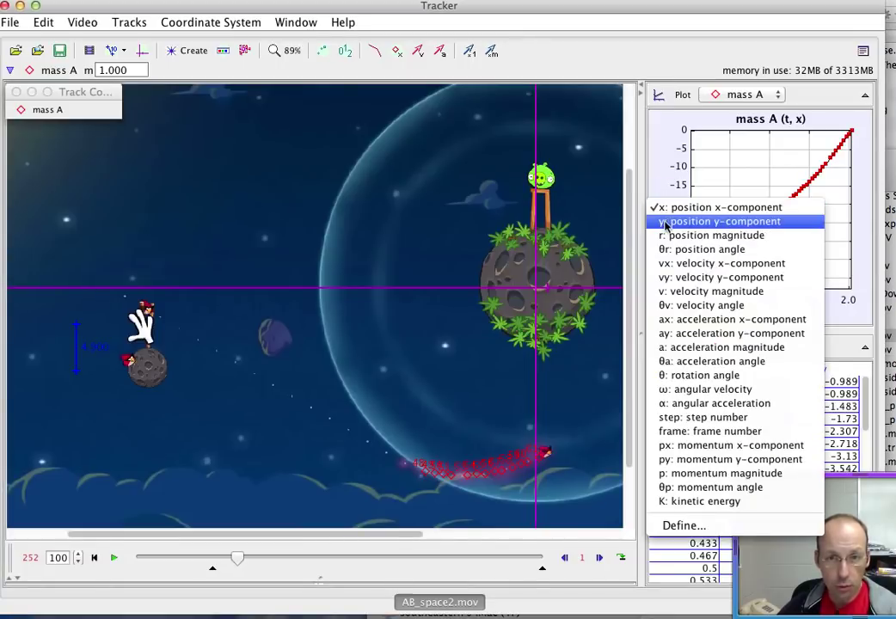
# - Plot mass A's y position against x position and review the x-y data in Data Tool
pyautogui.click(670, 221)
pyautogui.click(771, 307)
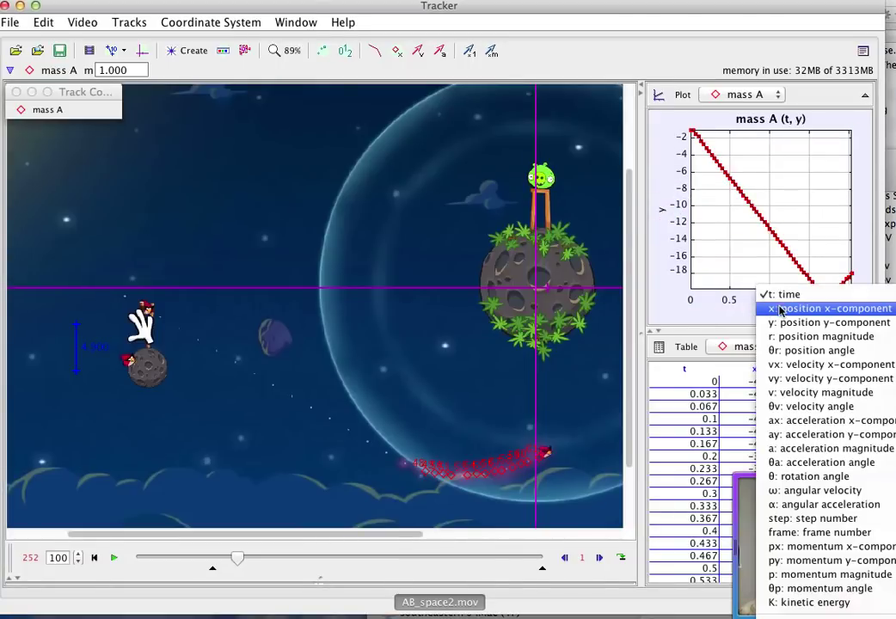
pyautogui.click(779, 309)
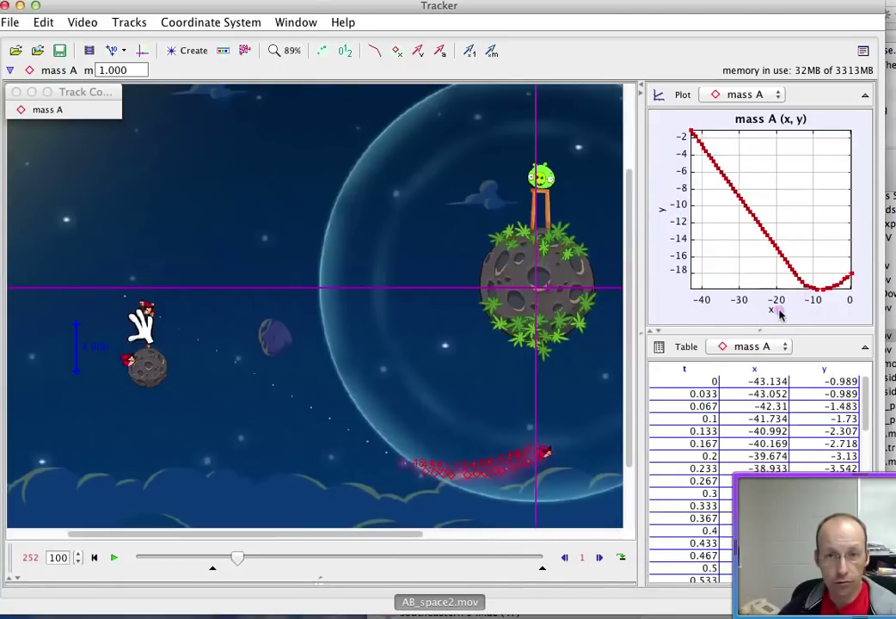
pyautogui.rightClick(765, 191)
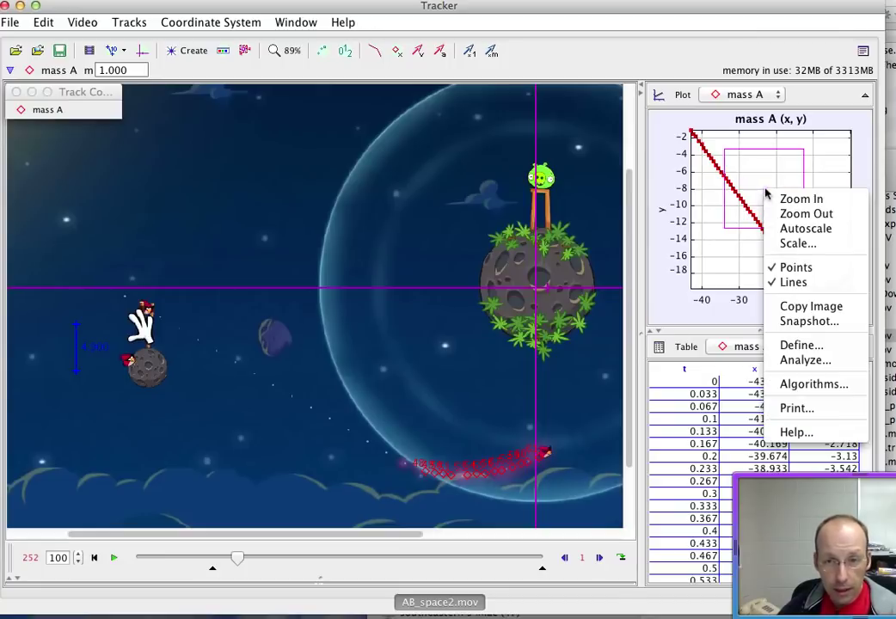
pyautogui.click(799, 360)
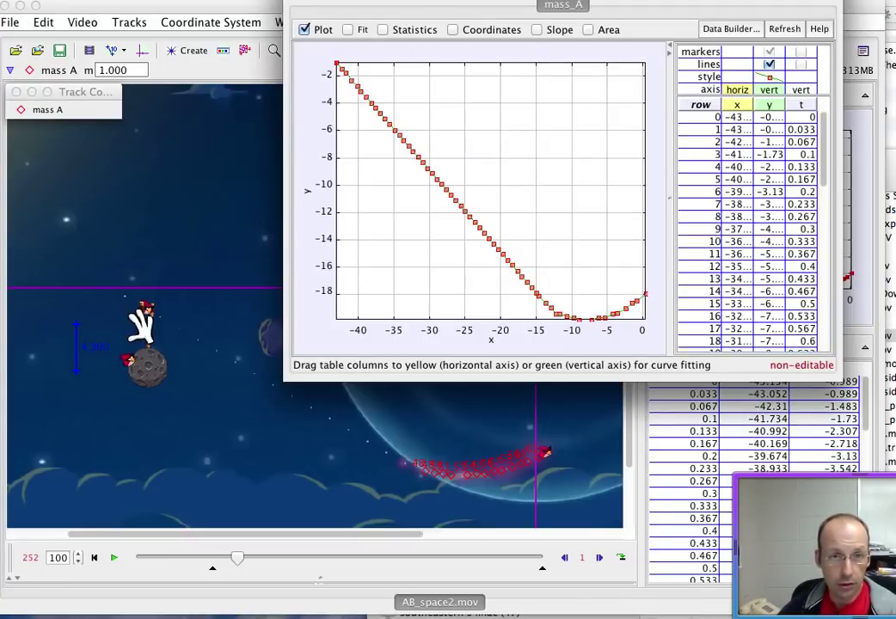
pyautogui.moveTo(411, 0); pyautogui.dragTo(287, 31)
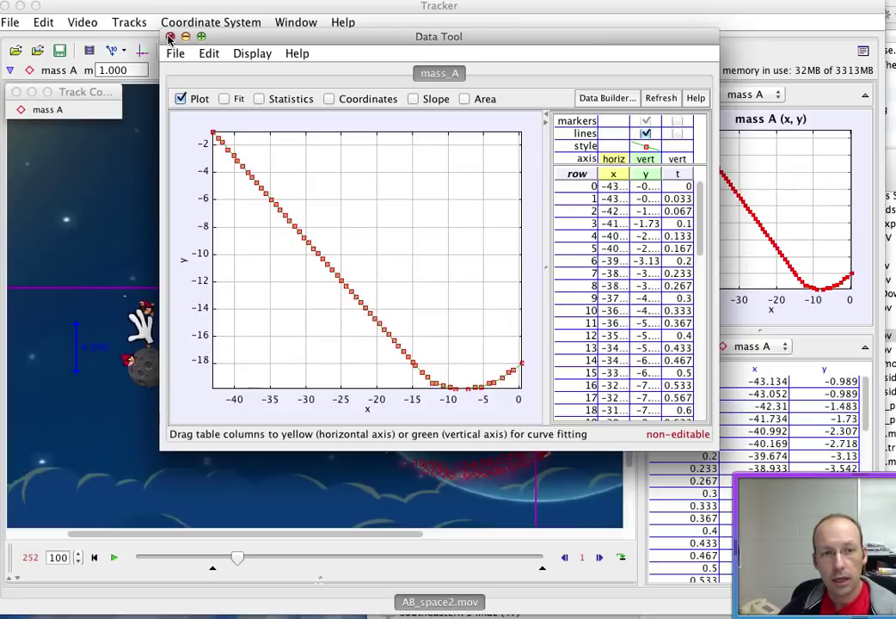
pyautogui.click(170, 37)
pyautogui.click(661, 214)
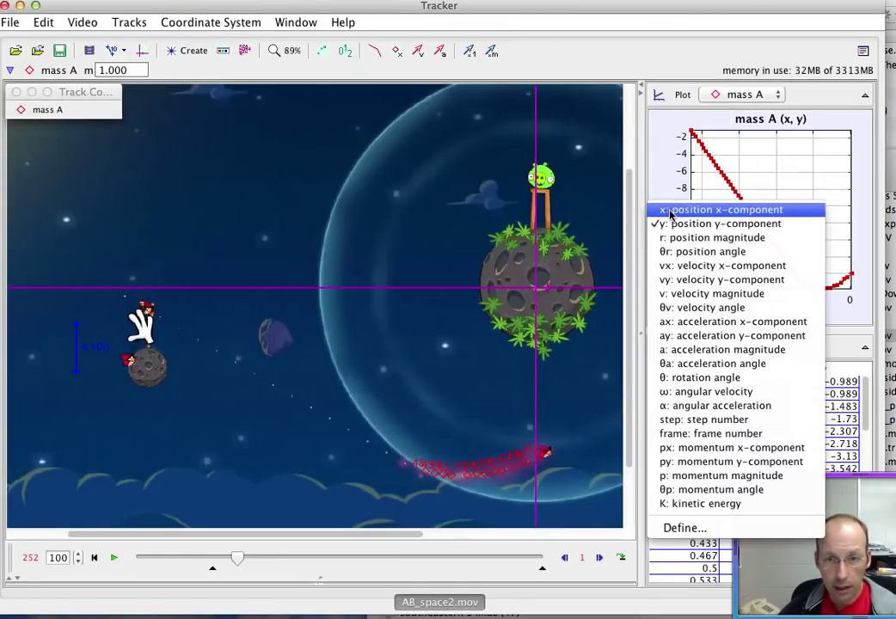
# - Plot mass A's x position against time and open that data in Data Tool
pyautogui.click(663, 215)
pyautogui.click(772, 311)
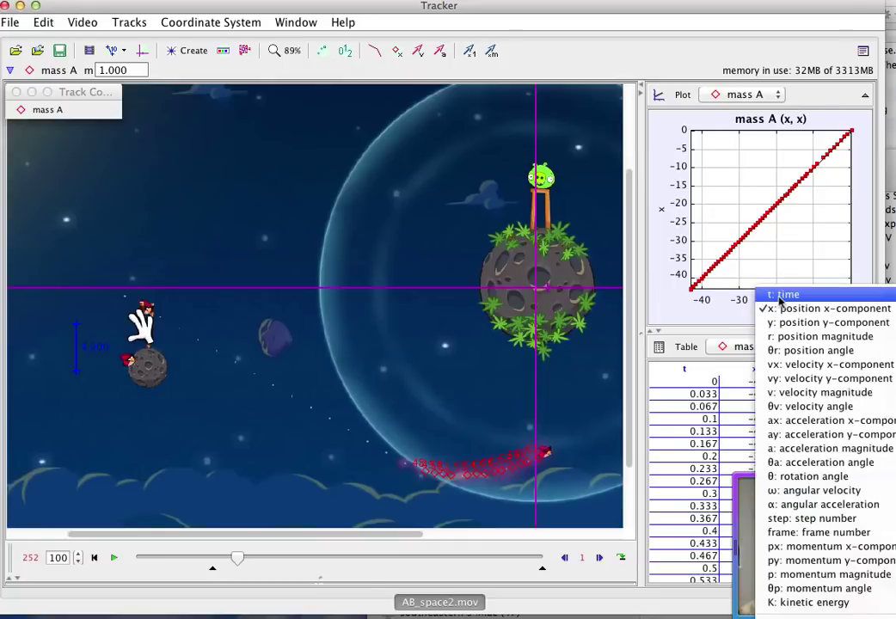
pyautogui.click(782, 295)
pyautogui.rightClick(747, 201)
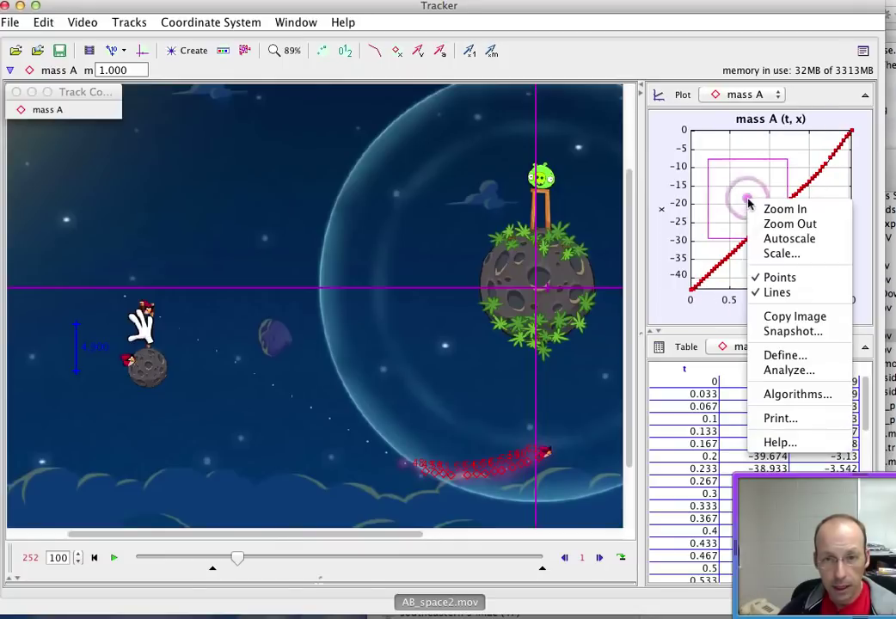
pyautogui.click(786, 370)
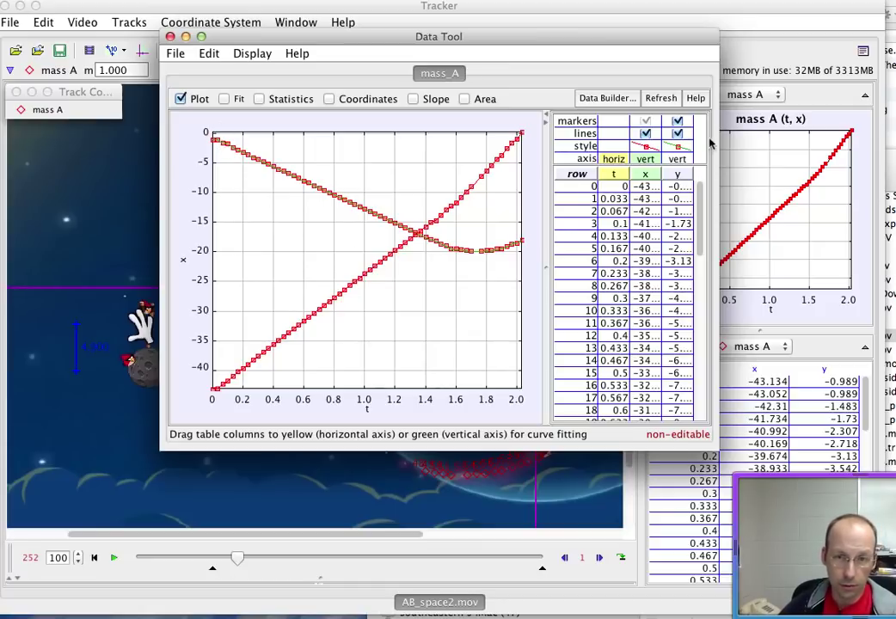
# - Hide the y series and line-fit the early x-t points: a = 19.923, b = -43.593
pyautogui.click(678, 133)
pyautogui.click(678, 120)
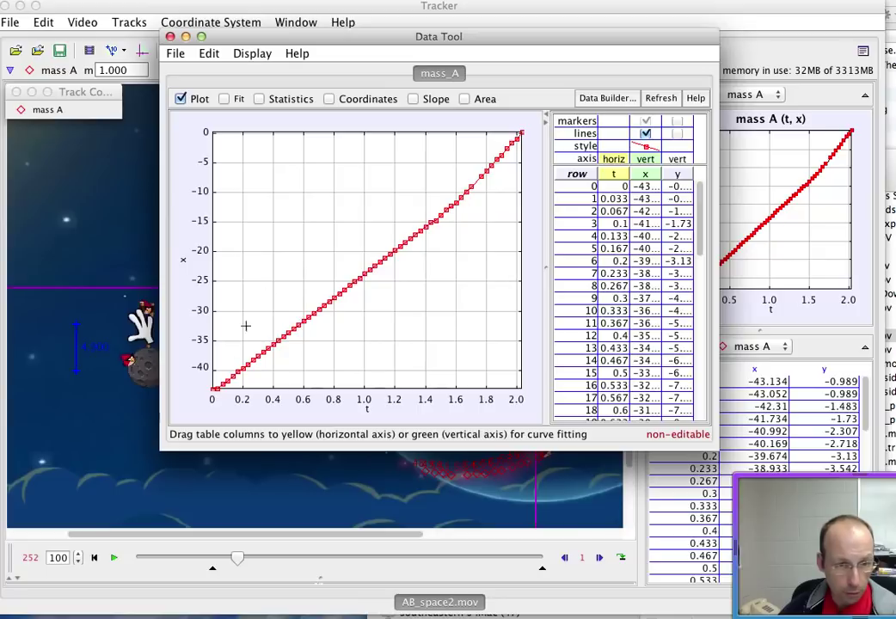
pyautogui.moveTo(415, 205); pyautogui.dragTo(226, 395)
pyautogui.click(225, 99)
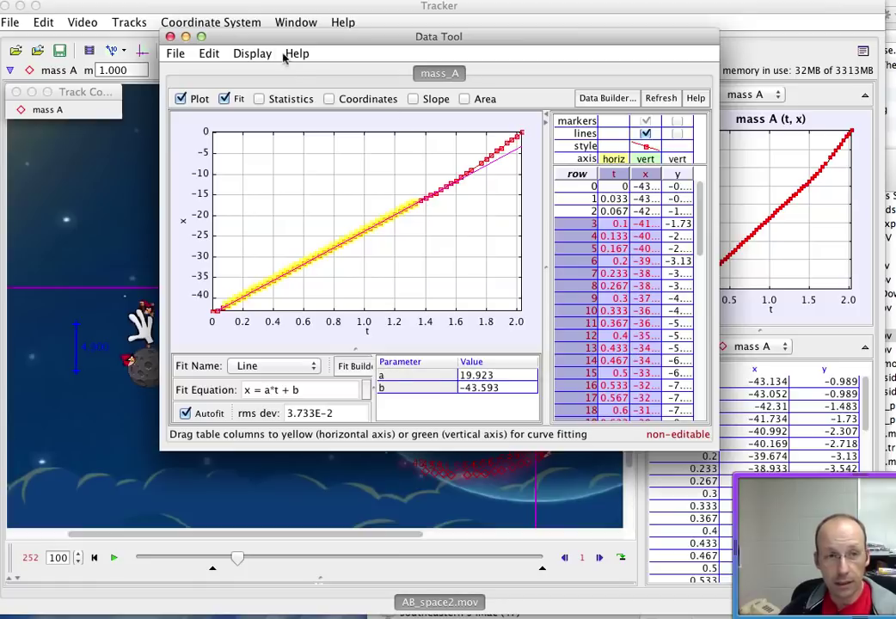
# - Close Data Tool and plot mass A's velocity magnitude v against position magnitude r
pyautogui.click(170, 38)
pyautogui.click(666, 212)
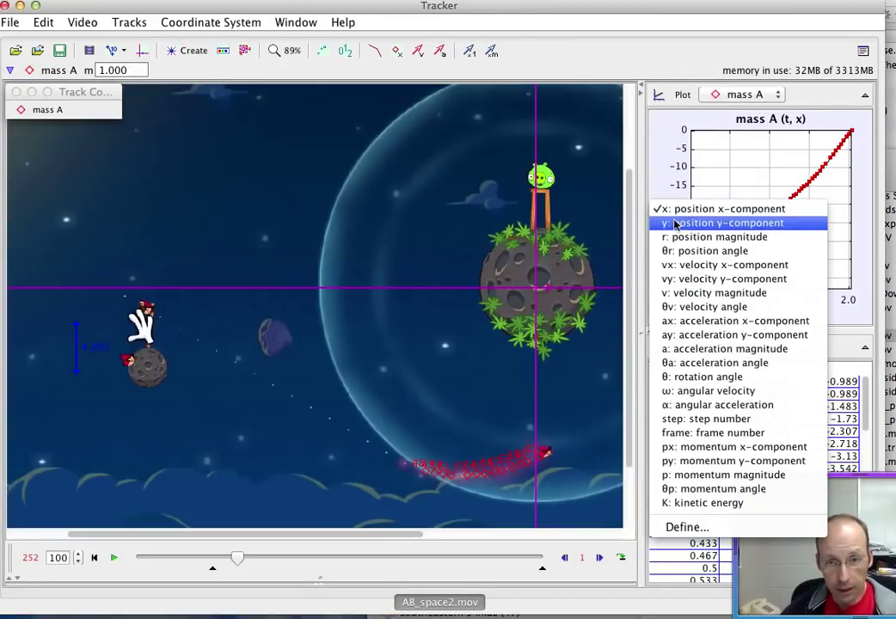
pyautogui.click(686, 294)
pyautogui.click(768, 314)
pyautogui.click(781, 338)
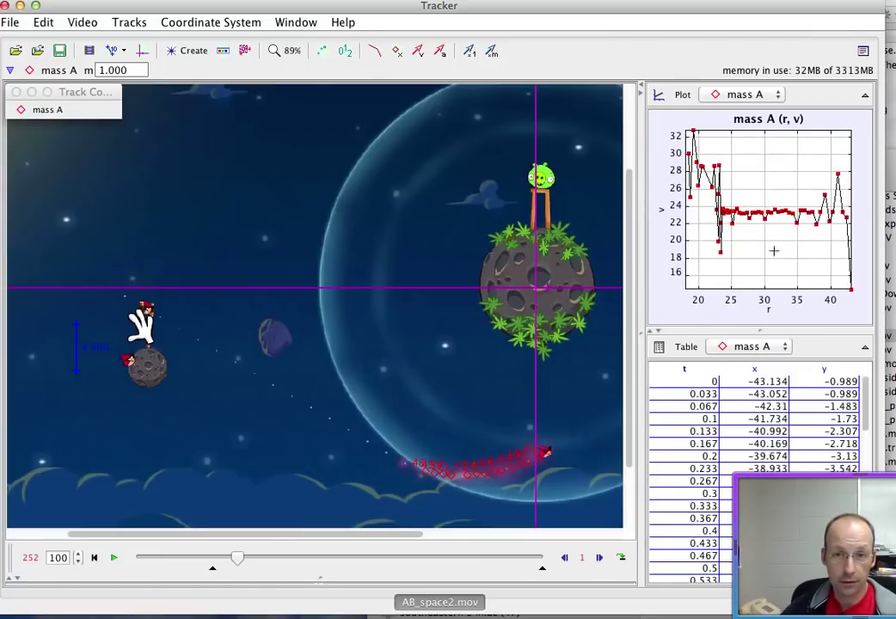
# - Send the r-v data to Data Tool, hide the x series, then close it
pyautogui.rightClick(788, 171)
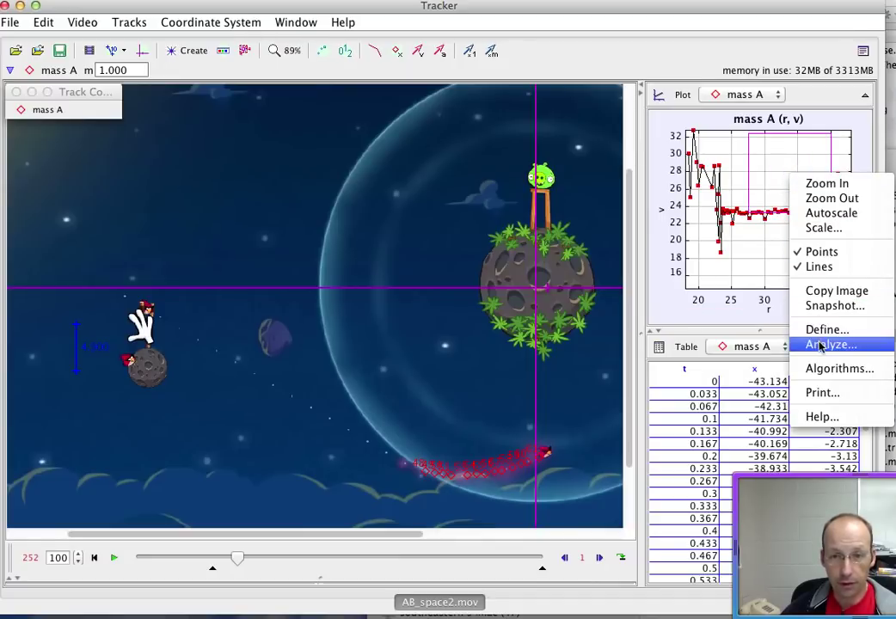
pyautogui.click(827, 345)
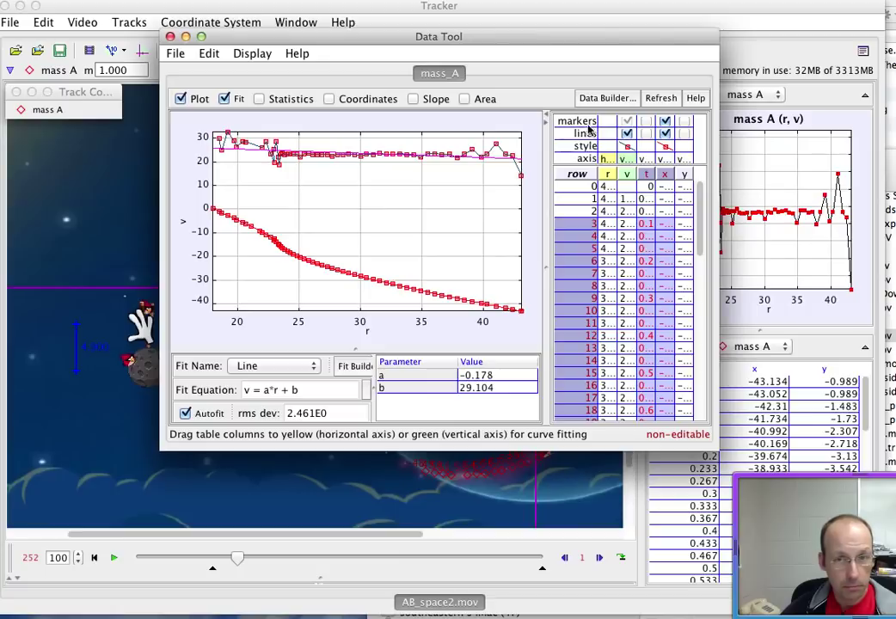
pyautogui.click(664, 134)
pyautogui.click(665, 121)
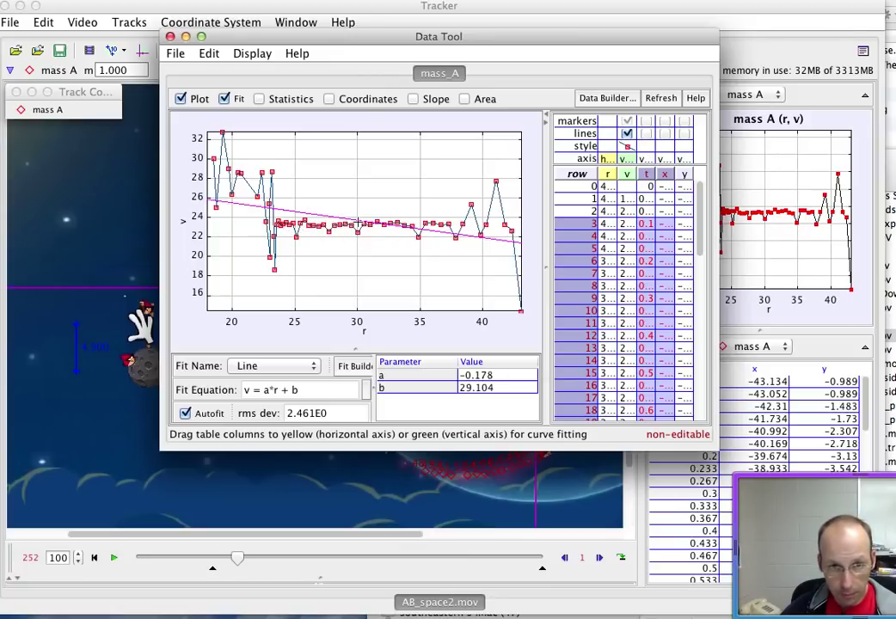
pyautogui.click(170, 36)
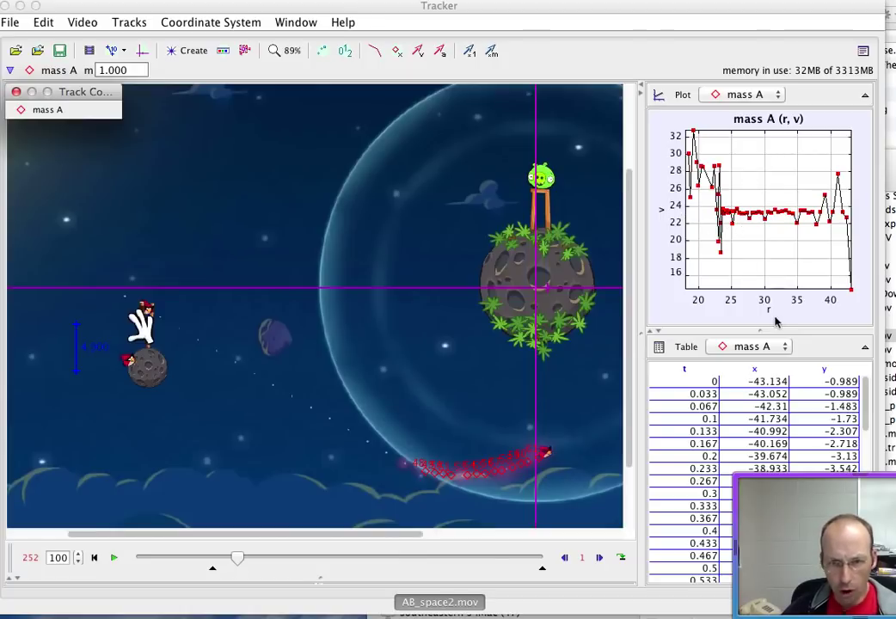
# - Step the video back eleven frames to frame 243 and open the vertical-axis quantity list
pyautogui.click(563, 559)
pyautogui.click(564, 559)
pyautogui.click(563, 559)
pyautogui.click(563, 559)
pyautogui.click(563, 559)
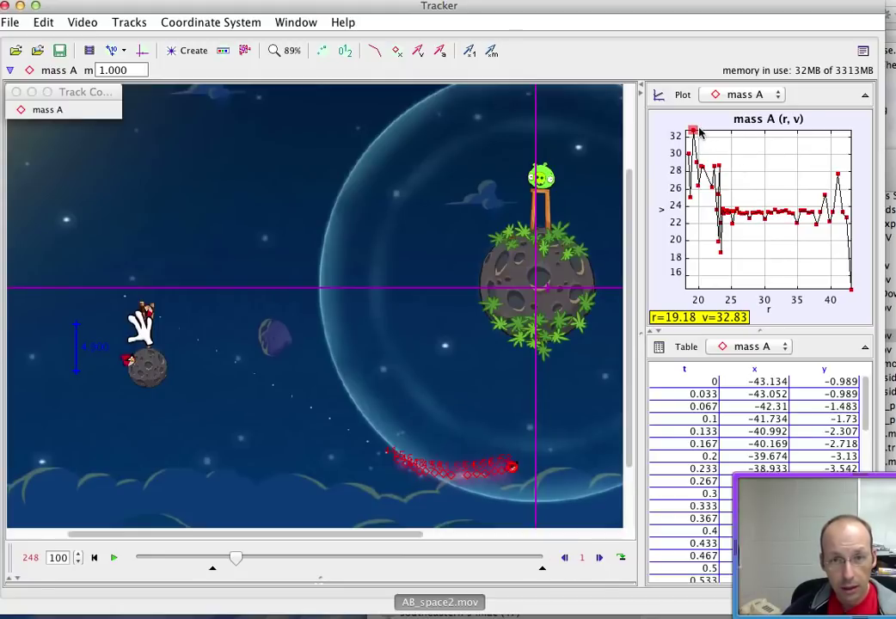
pyautogui.click(564, 560)
pyautogui.click(564, 561)
pyautogui.click(563, 562)
pyautogui.click(563, 561)
pyautogui.click(563, 561)
pyautogui.click(563, 561)
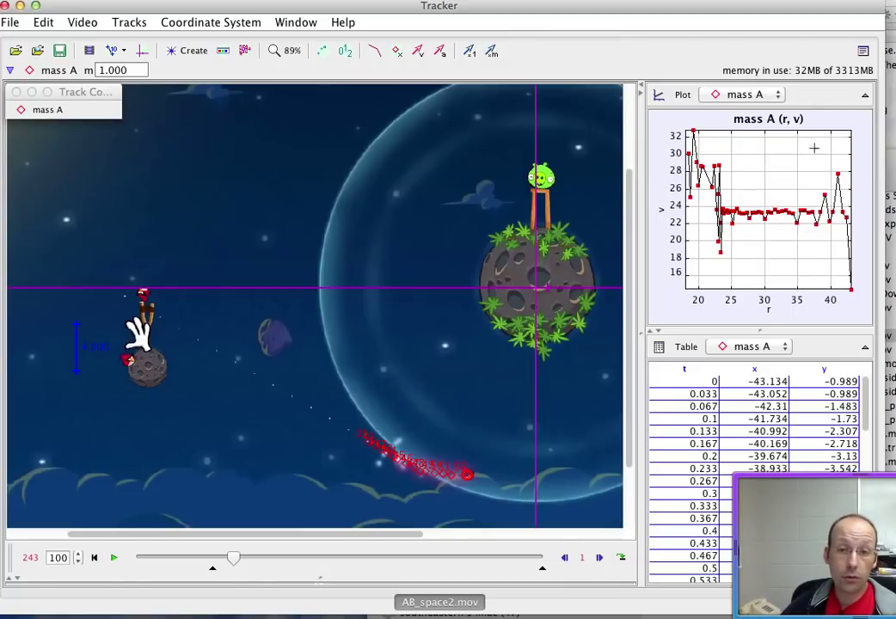
pyautogui.click(661, 211)
# - Set the mass A plot to x position horizontally and y position vertically, then begin selecting table rows
pyautogui.click(674, 212)
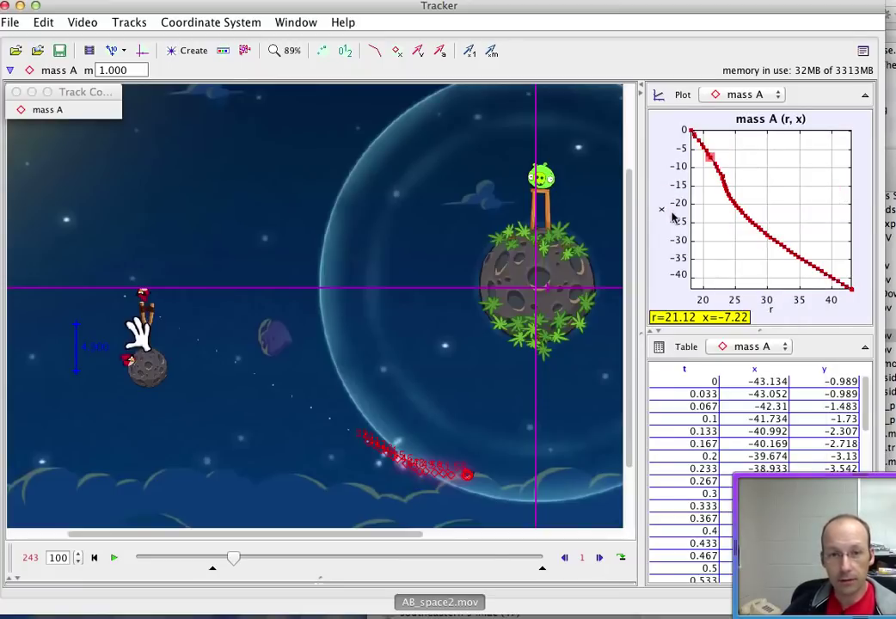
pyautogui.click(769, 308)
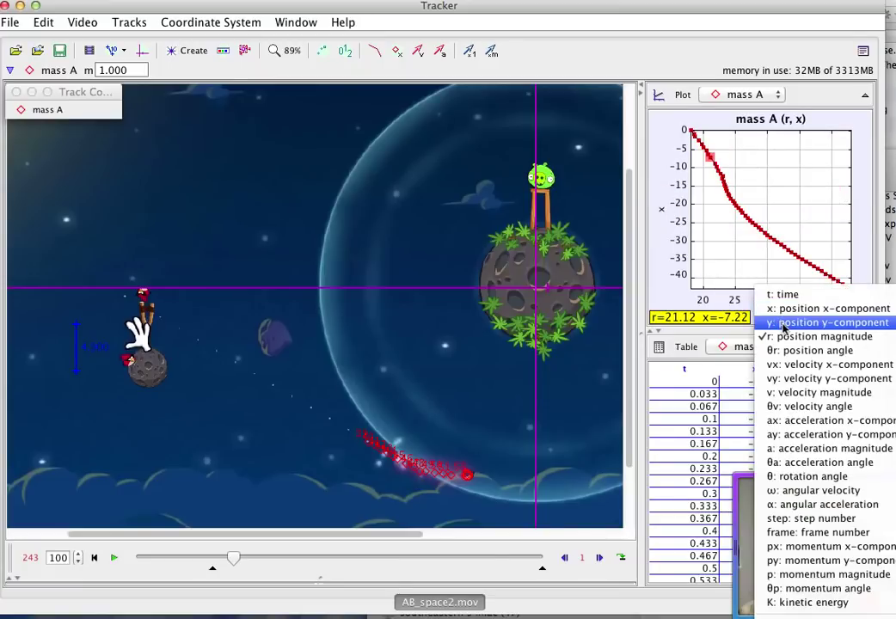
pyautogui.click(784, 323)
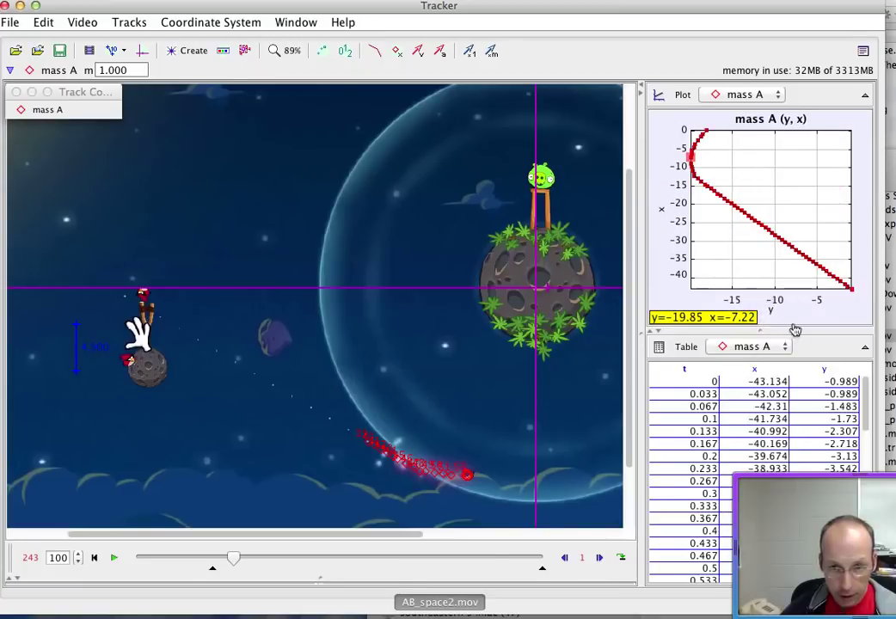
pyautogui.click(771, 309)
pyautogui.click(780, 309)
pyautogui.click(661, 209)
pyautogui.click(676, 223)
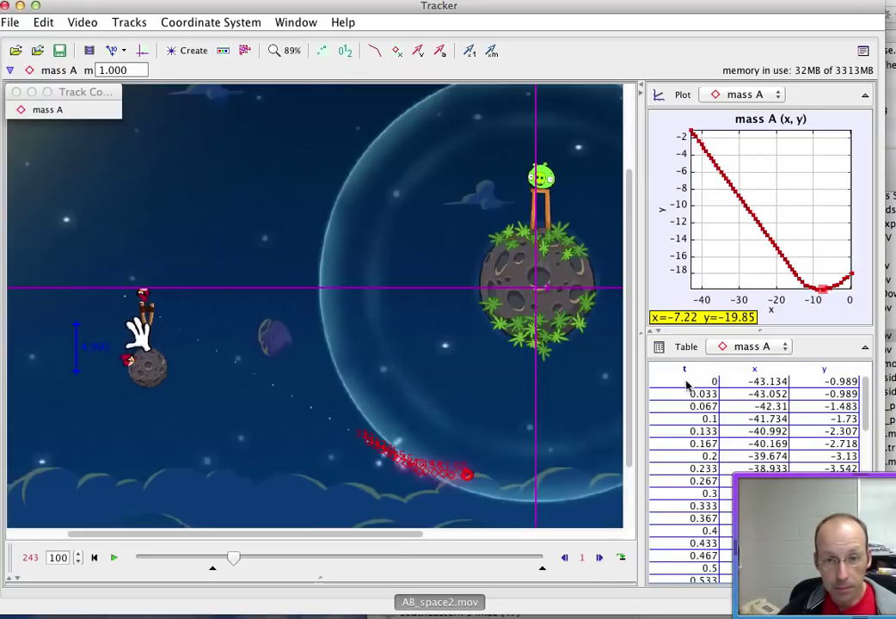
pyautogui.moveTo(687, 386); pyautogui.dragTo(870, 468)
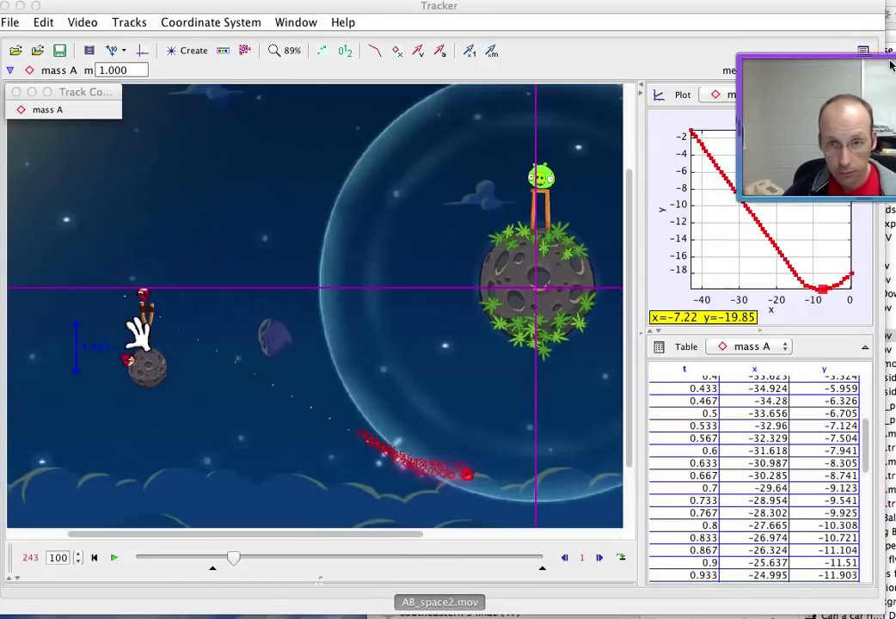
# - Select all rows of the mass A table and copy them with Copy Selected Data
pyautogui.scroll(-10, 850, 516)
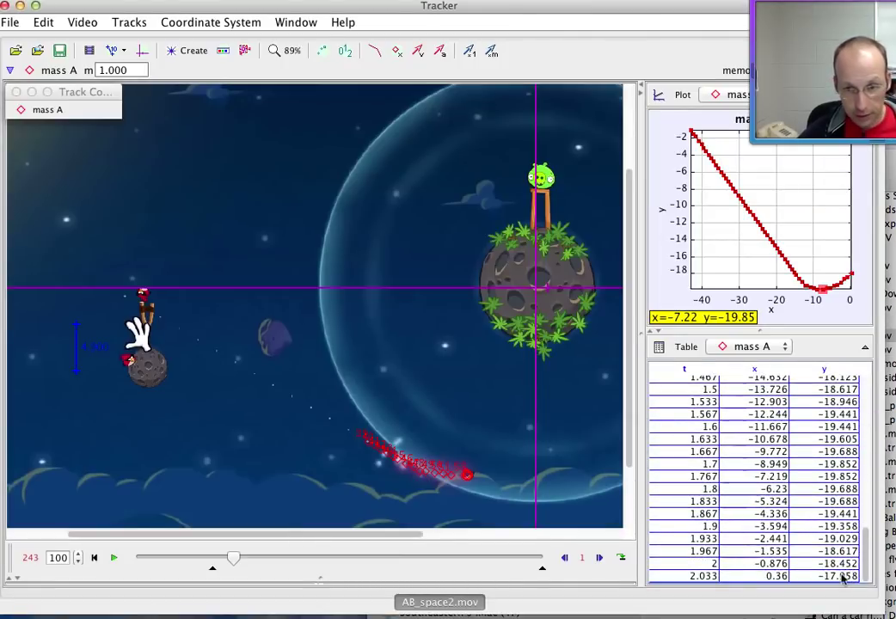
pyautogui.click(839, 576)
pyautogui.press('super+a')
pyautogui.rightClick(763, 420)
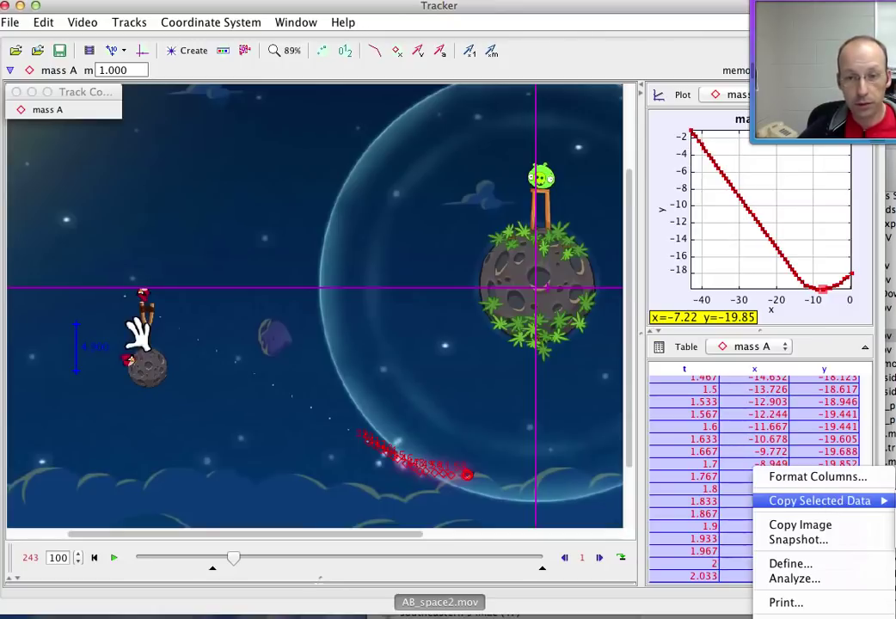
pyautogui.click(722, 486)
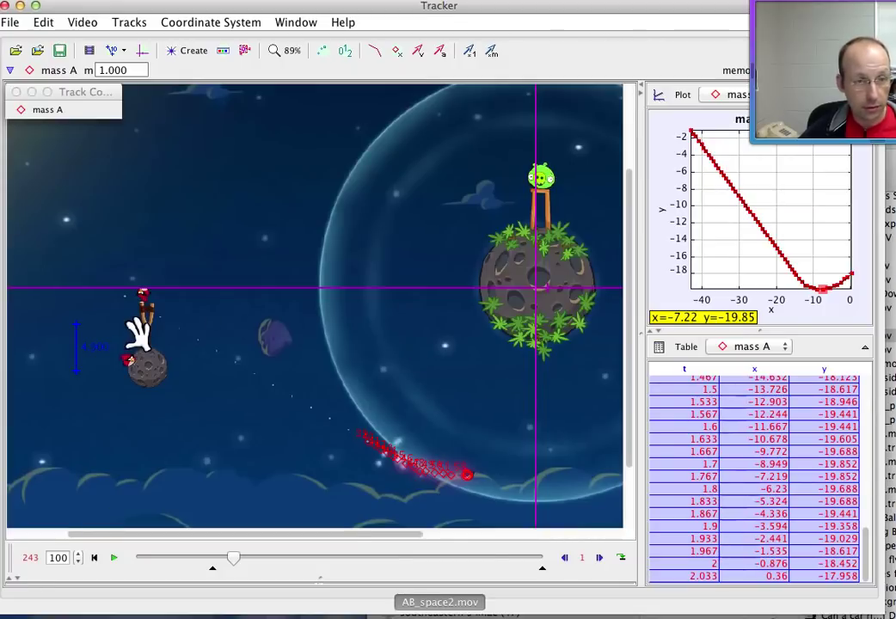
pyautogui.press('super+Tab')
# - Create a new plain-text TextEdit document and paste the copied mass A data into it
pyautogui.click(197, 425)
pyautogui.press('super+n')
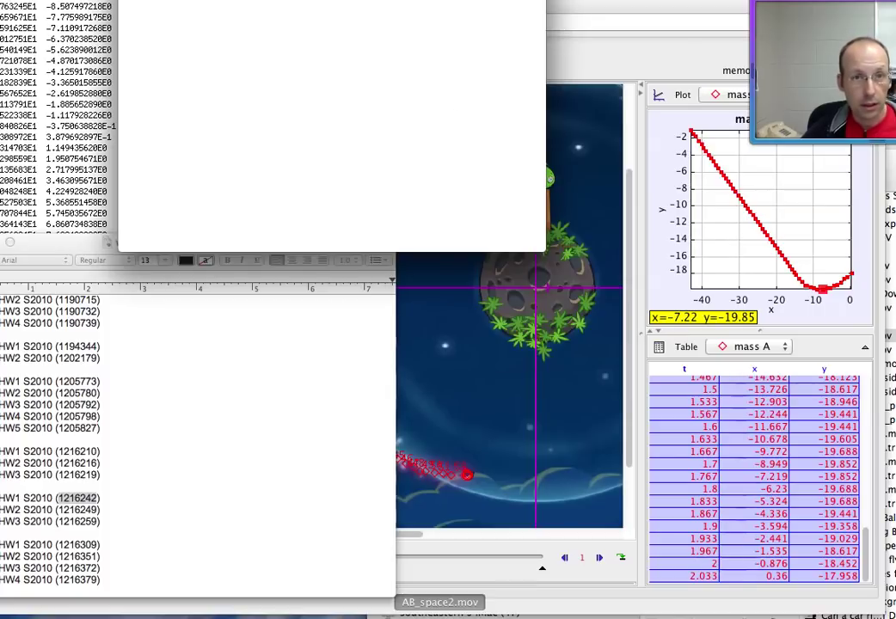
pyautogui.moveTo(330, 179); pyautogui.dragTo(330, 202)
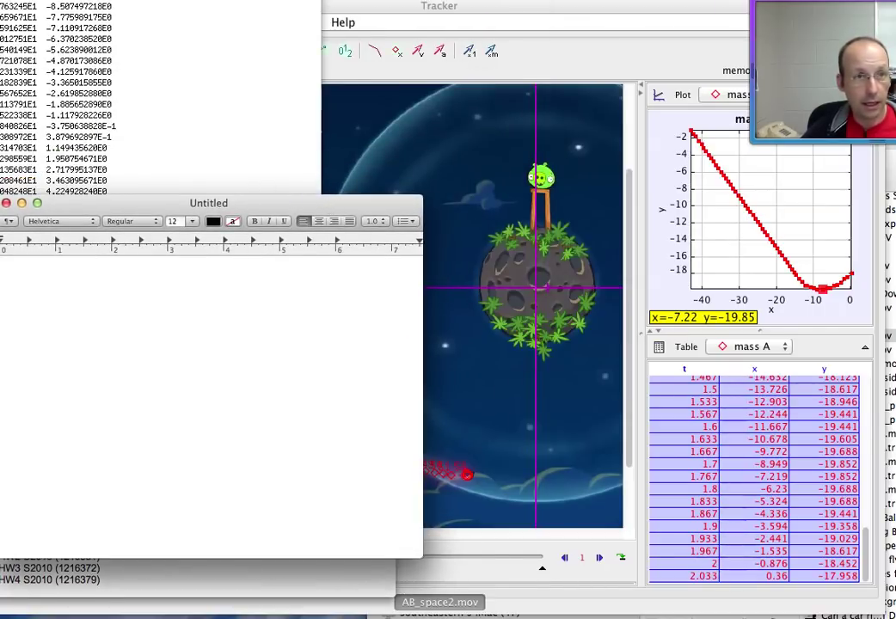
pyautogui.press('super+r')
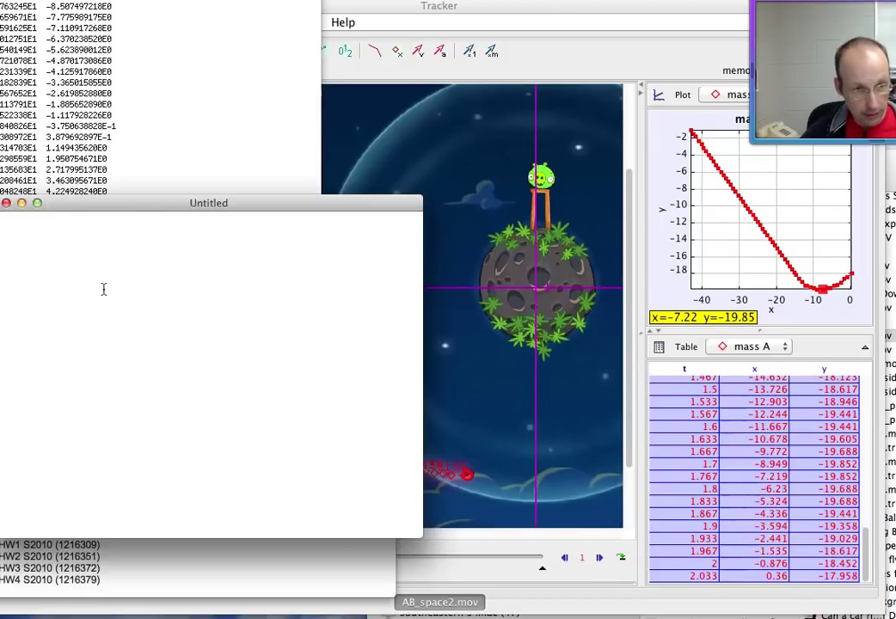
pyautogui.press('super+v')
# - Delete the mass_A title and column header lines, then start a save and cancel it
pyautogui.scroll(10, 94, 257)
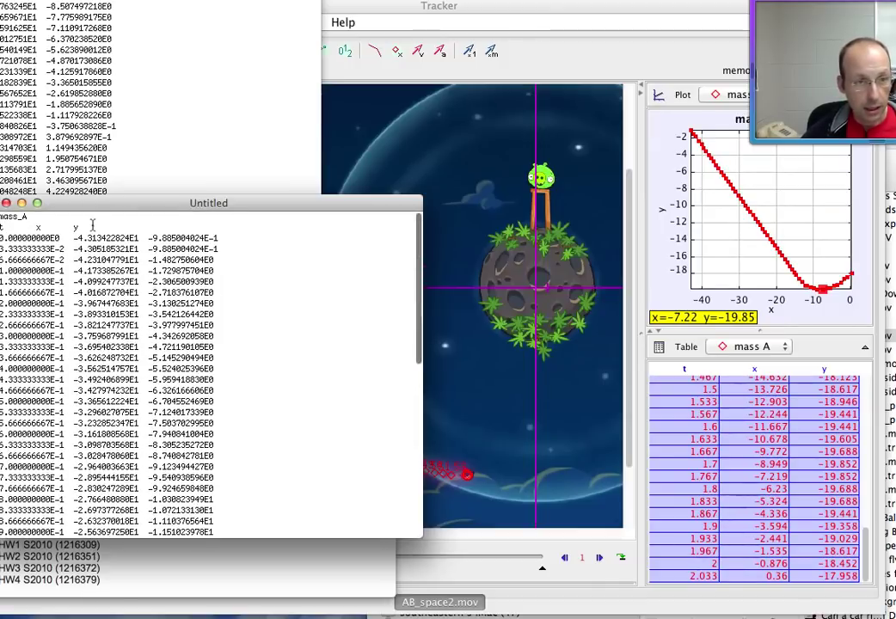
pyautogui.click(90, 226)
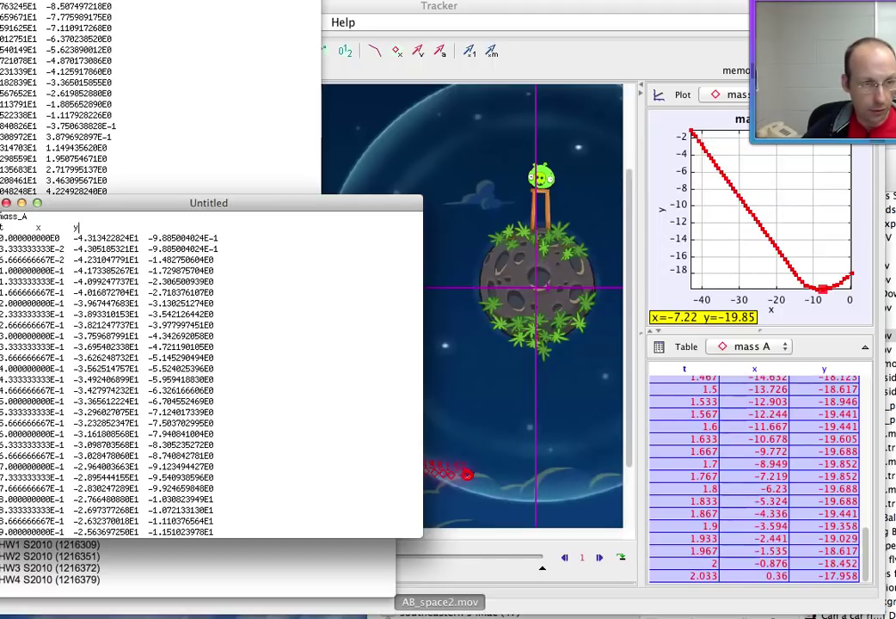
pyautogui.press('super+shift+Up')
pyautogui.press('BackSpace')
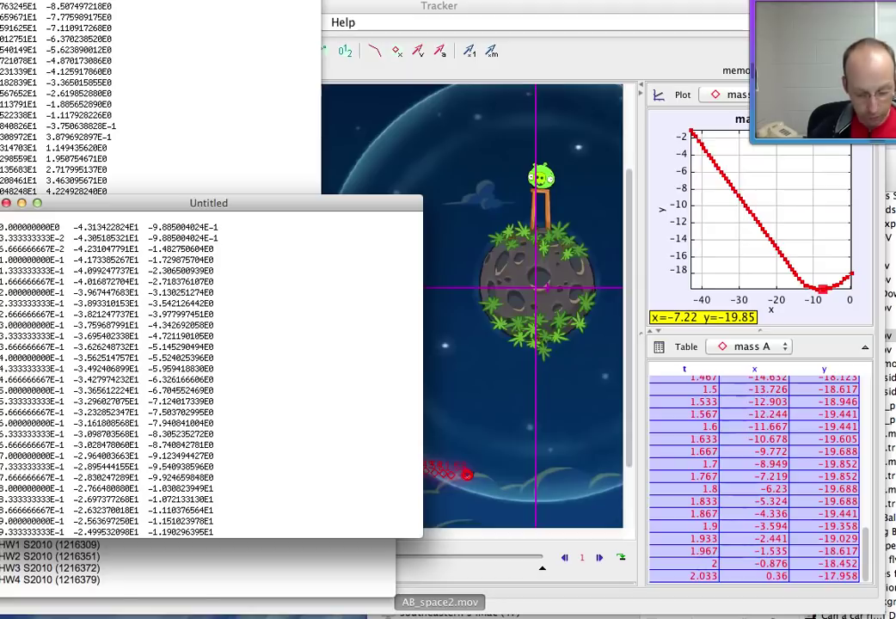
pyautogui.scroll(-1, 211, 369)
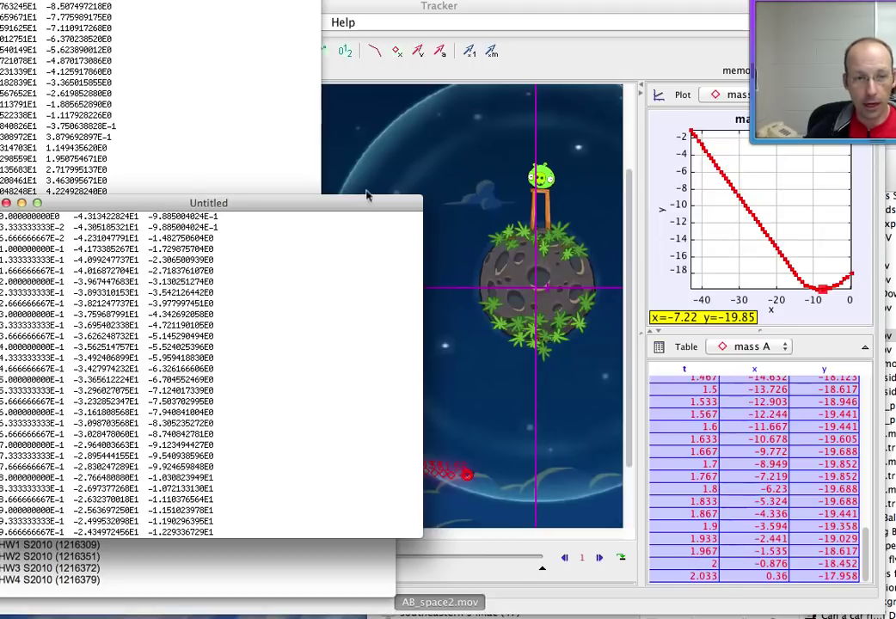
pyautogui.click(180, 84)
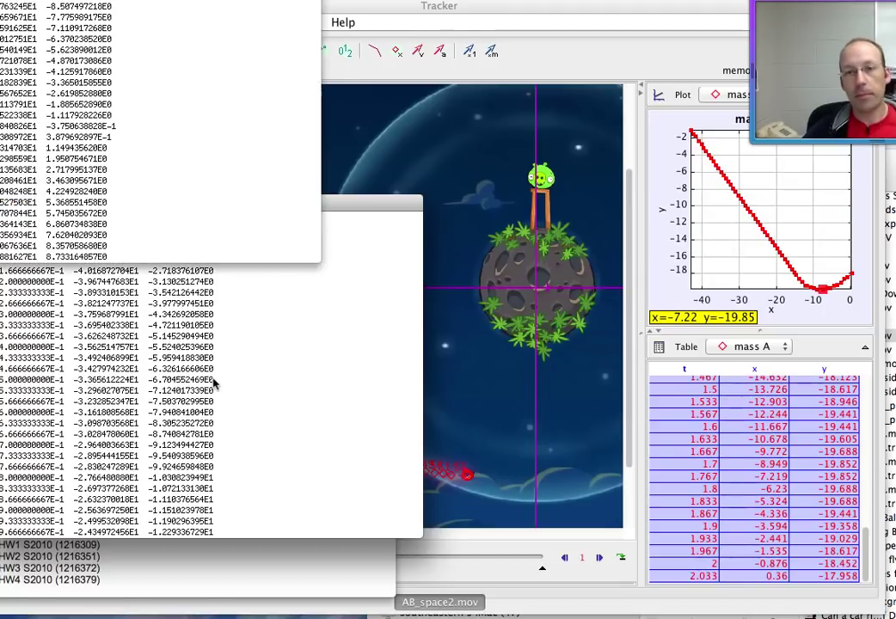
pyautogui.press('super+s')
pyautogui.click(325, 533)
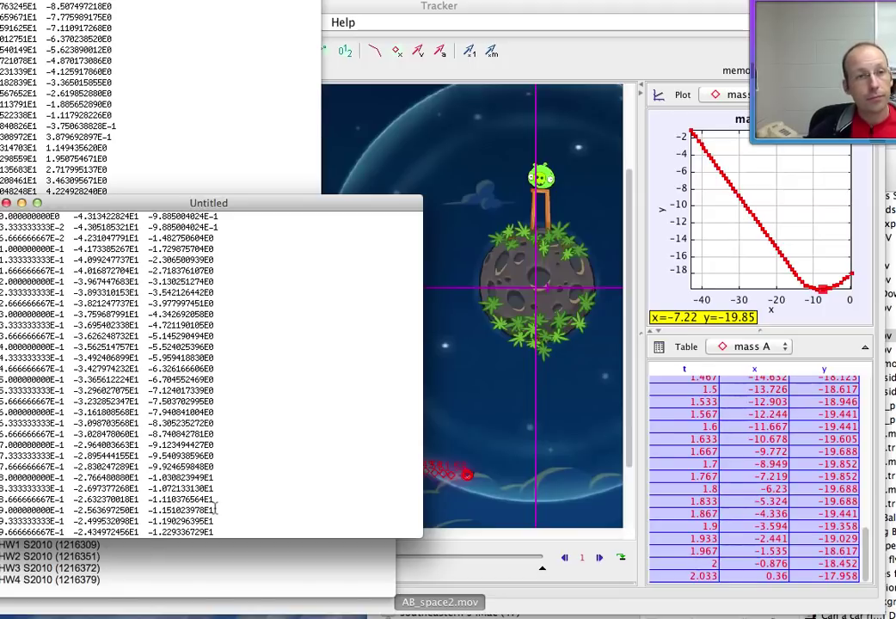
# - Add tape measure tape A across the green asteroid, reading length 12.12 at 2.7°
pyautogui.click(503, 8)
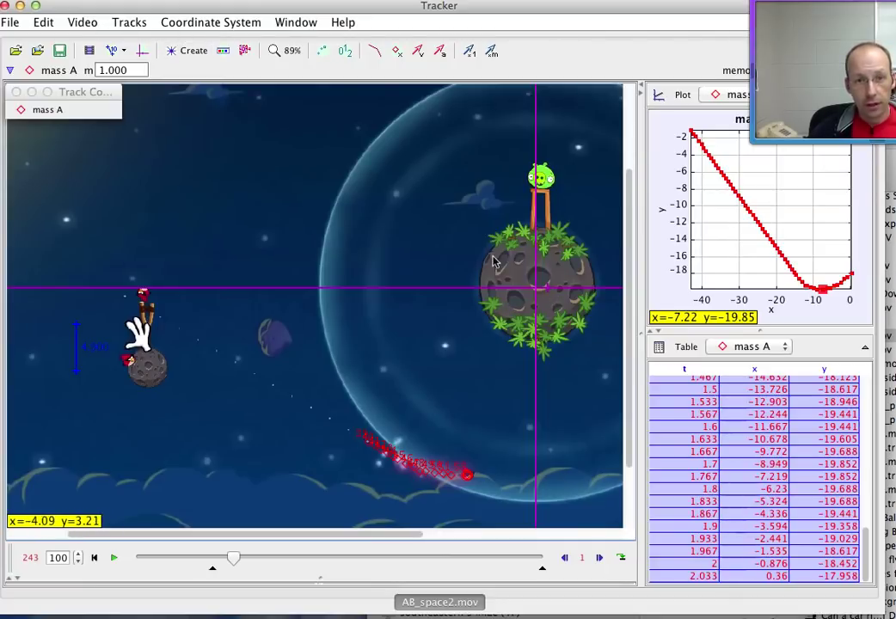
pyautogui.click(183, 52)
pyautogui.moveTo(258, 224)
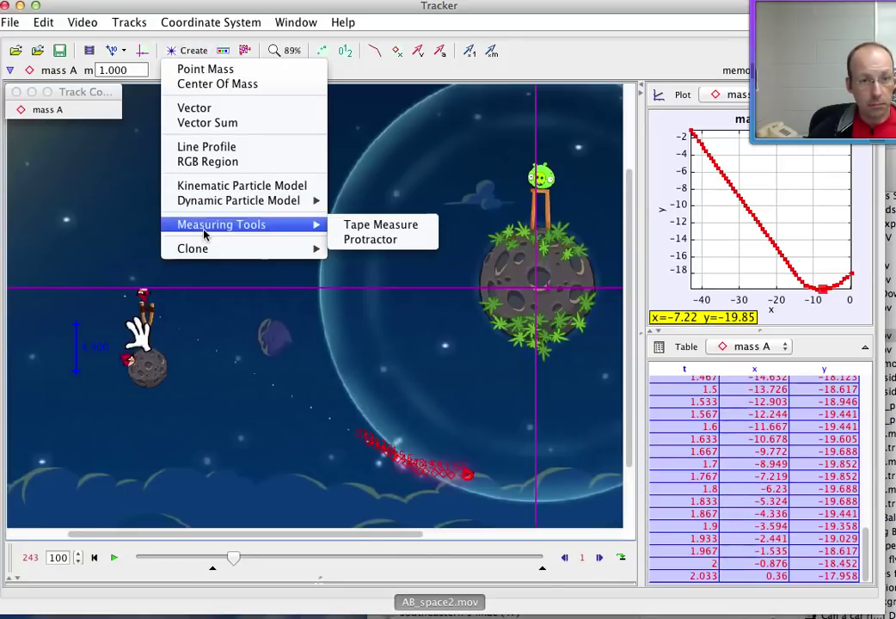
pyautogui.click(349, 228)
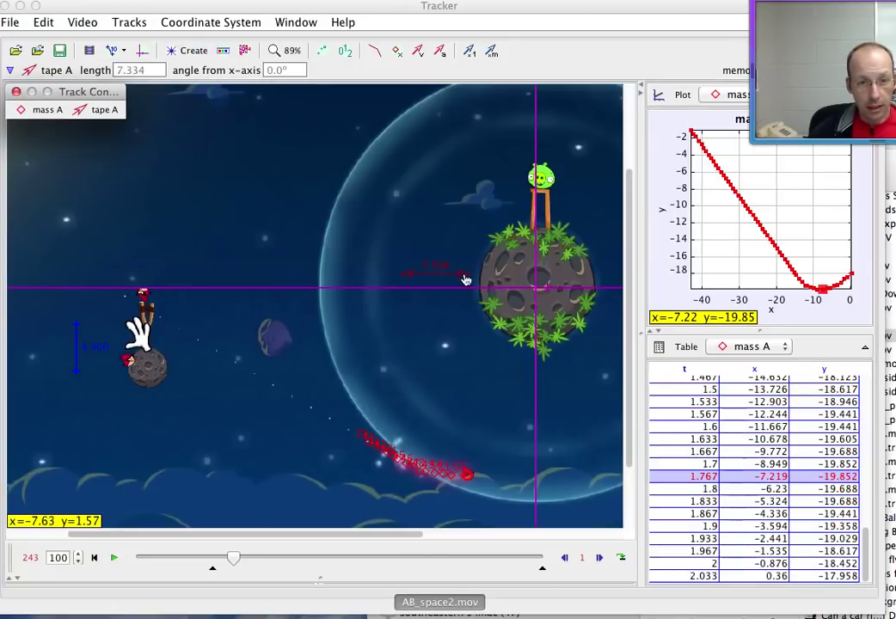
pyautogui.moveTo(468, 273); pyautogui.dragTo(590, 288)
pyautogui.moveTo(408, 278); pyautogui.dragTo(478, 294)
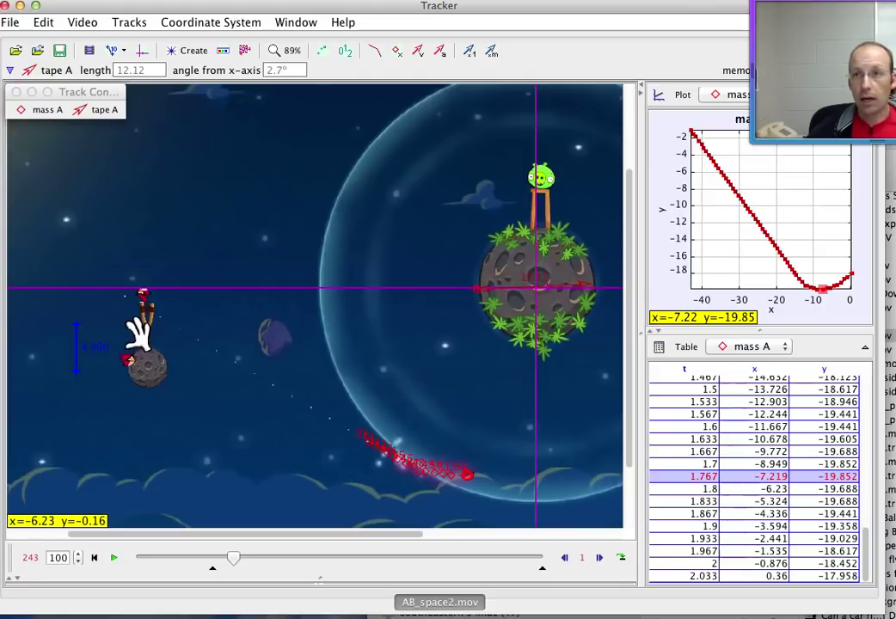